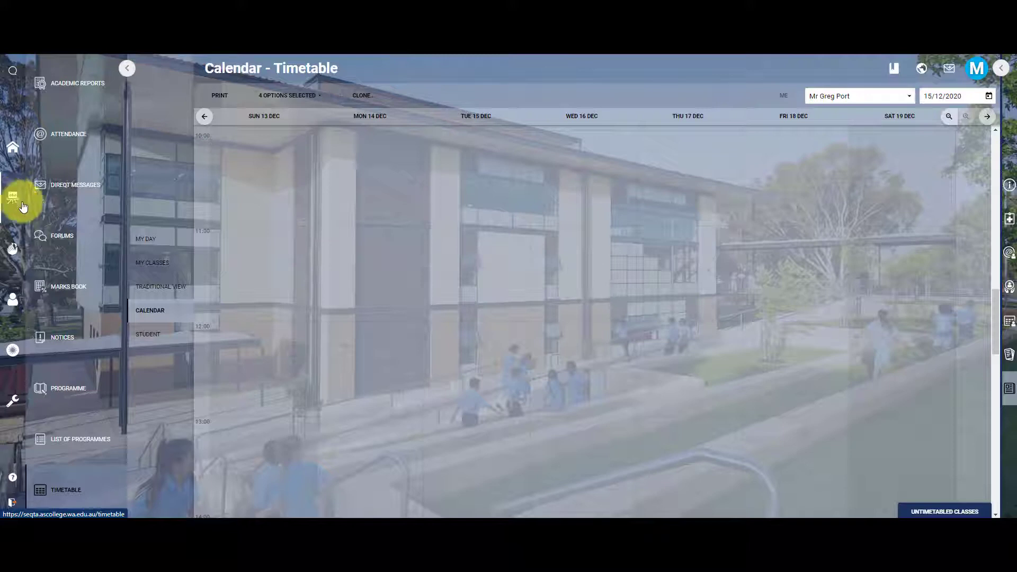
# Open the calendar timetable and display another teacher's schedule by searching the staff list by first name
pyautogui.click(68, 491)
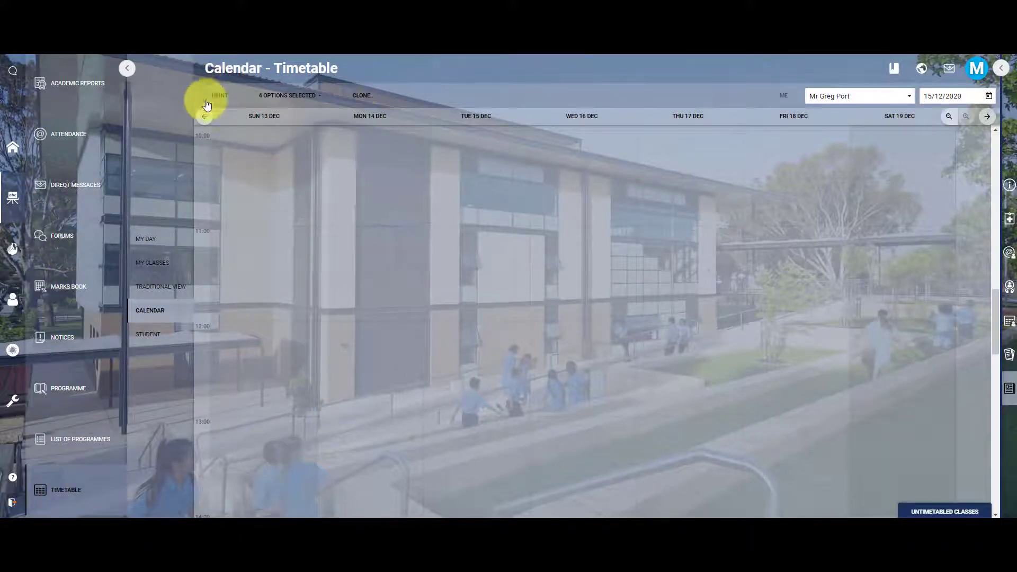
pyautogui.click(850, 102)
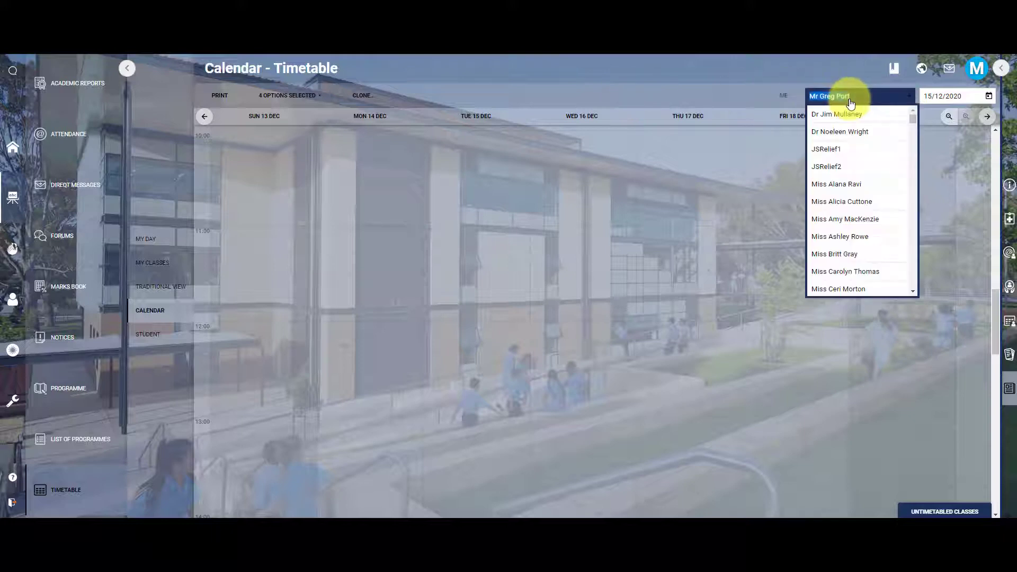
pyautogui.write('ben')
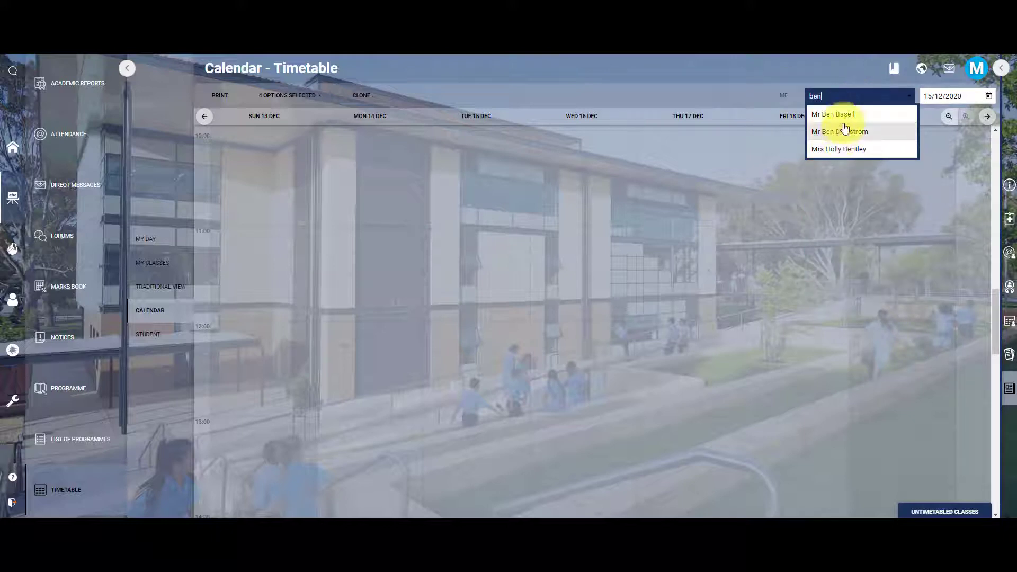
pyautogui.click(847, 116)
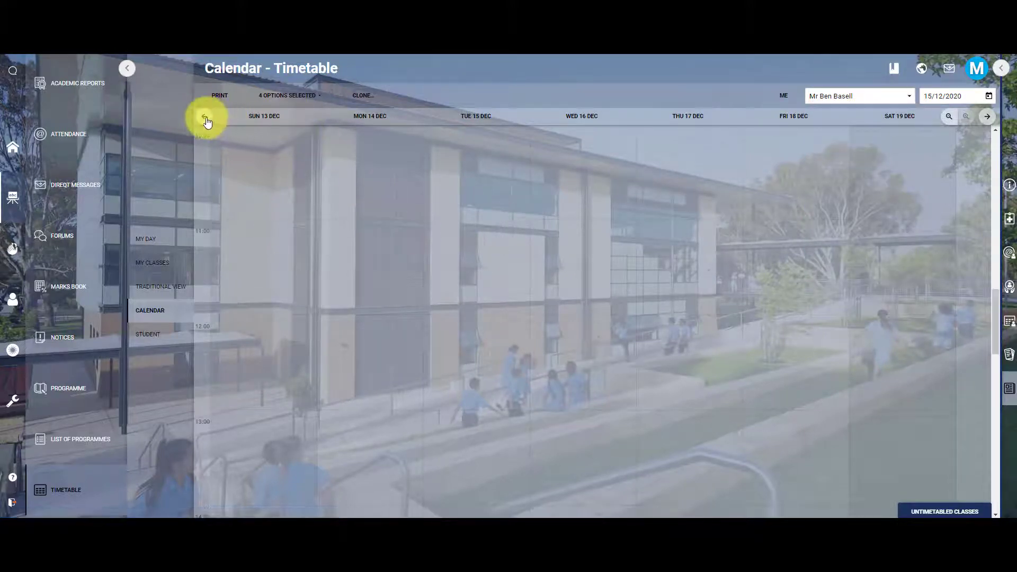
# Move the timetable back two weeks to the week of 01/12/2020 and switch it to the traditional view
pyautogui.click(206, 118)
pyautogui.click(205, 119)
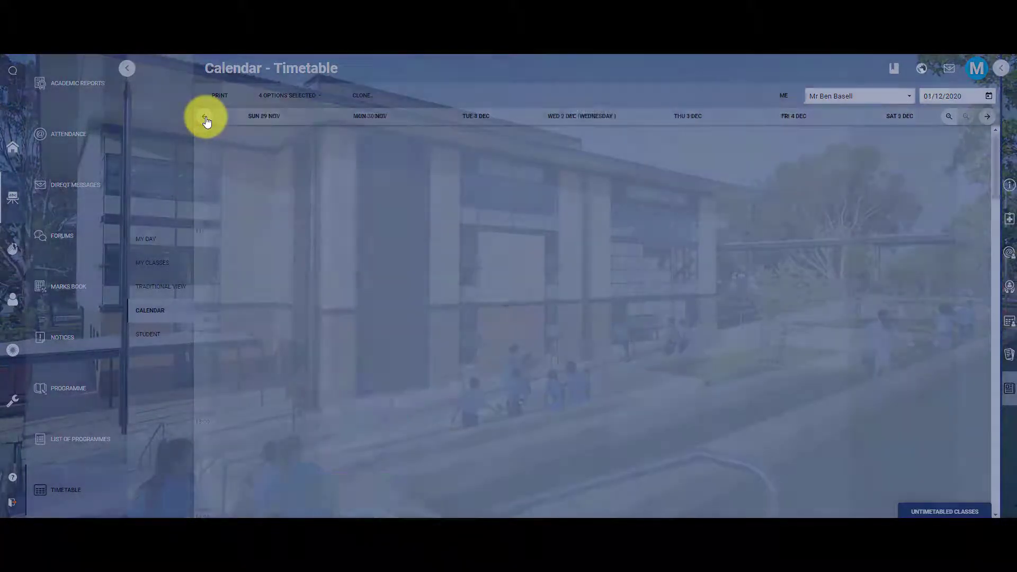
pyautogui.click(161, 286)
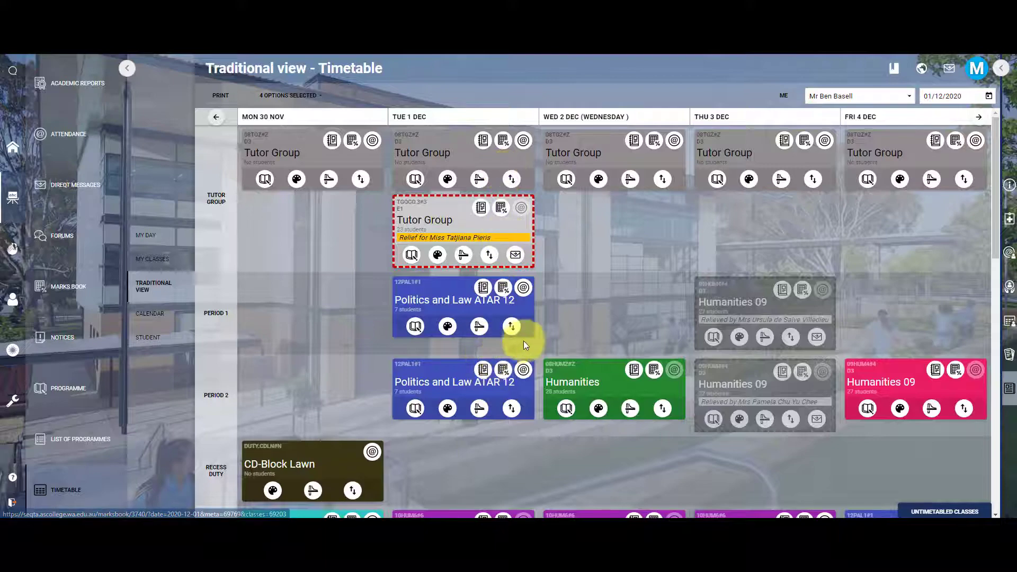
# Open the marks book of the Politics and Law ATAR 12 class in Tuesday's period 2
pyautogui.scroll(-2, 493, 343)
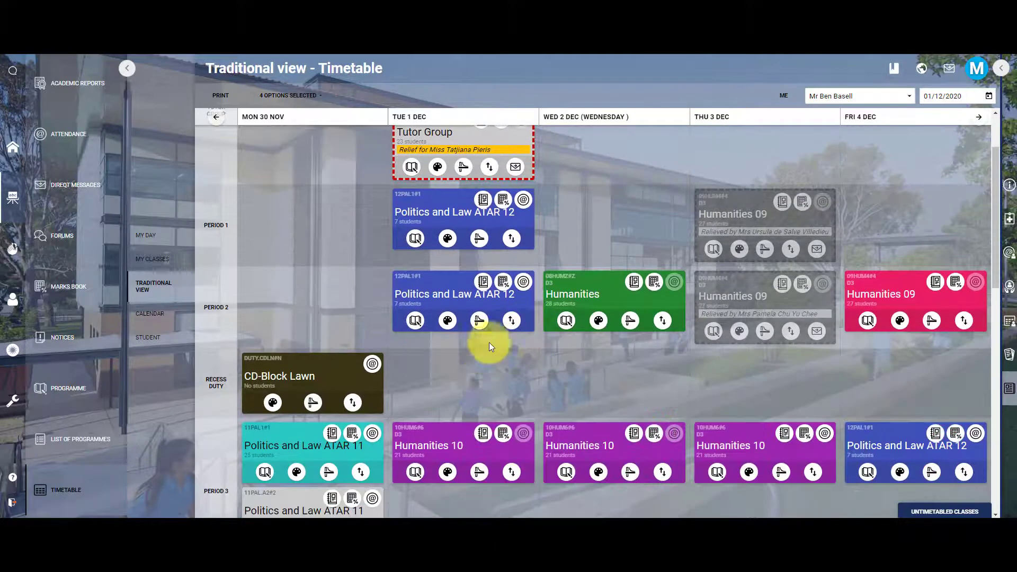
pyautogui.click(502, 283)
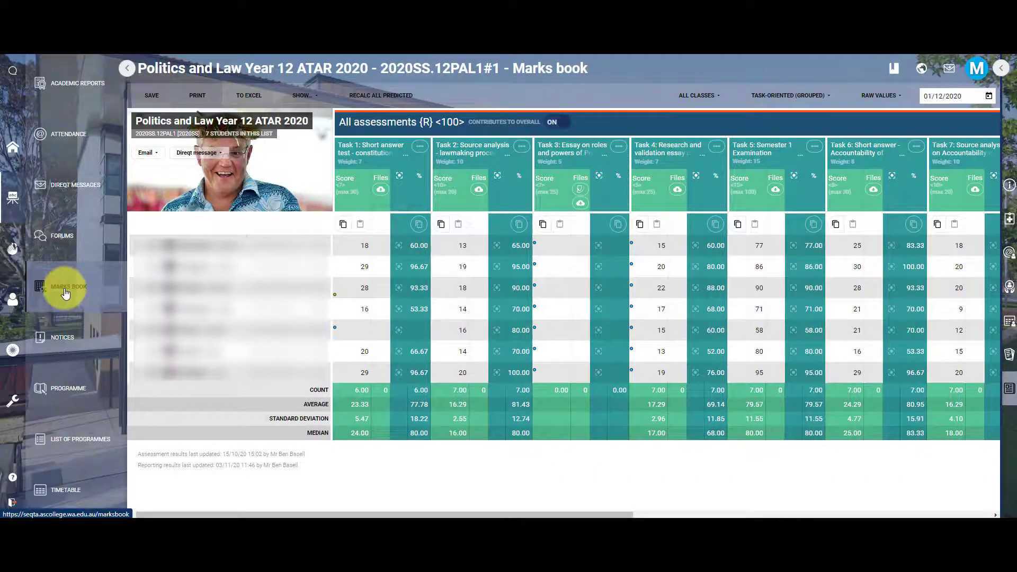
# Open the course's programme cover page, return to its marks book and set the date to 01/12/2020
pyautogui.click(74, 388)
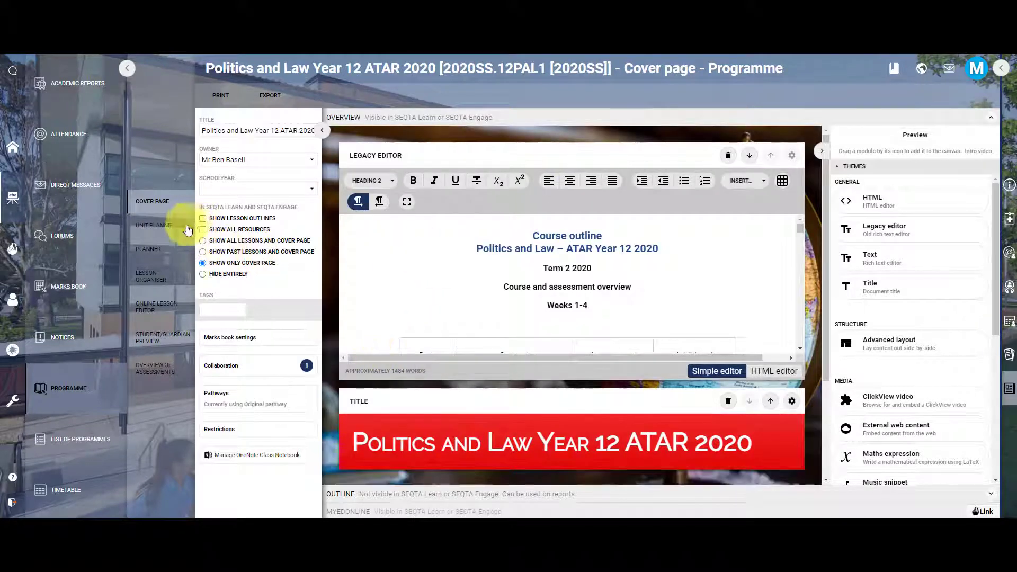
pyautogui.click(67, 287)
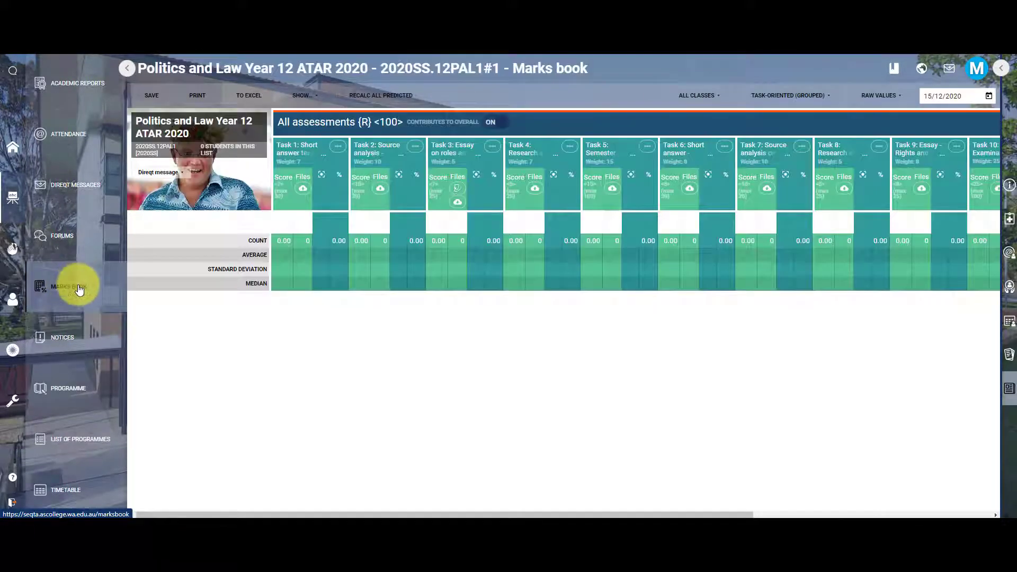
pyautogui.click(988, 97)
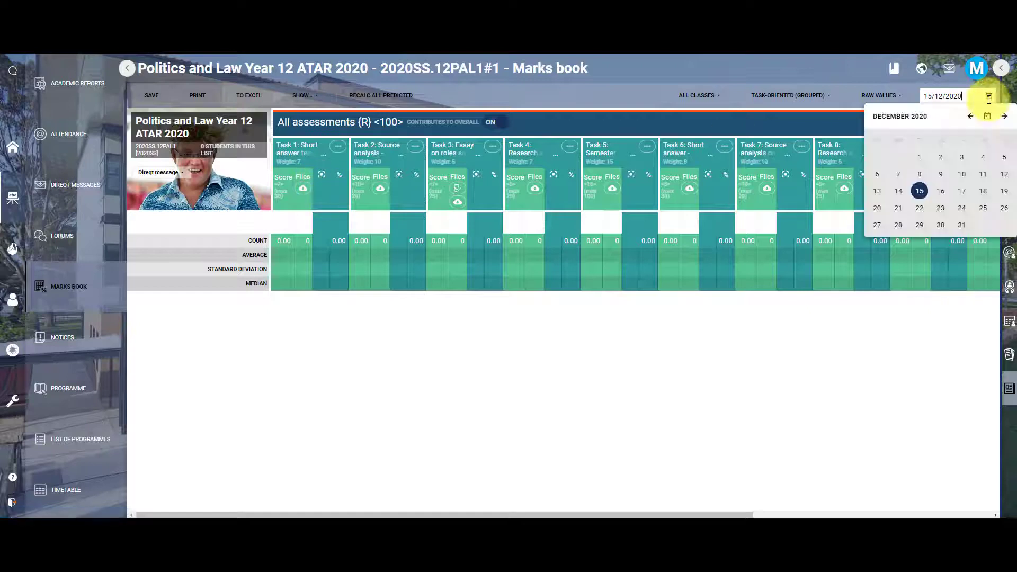
pyautogui.click(919, 158)
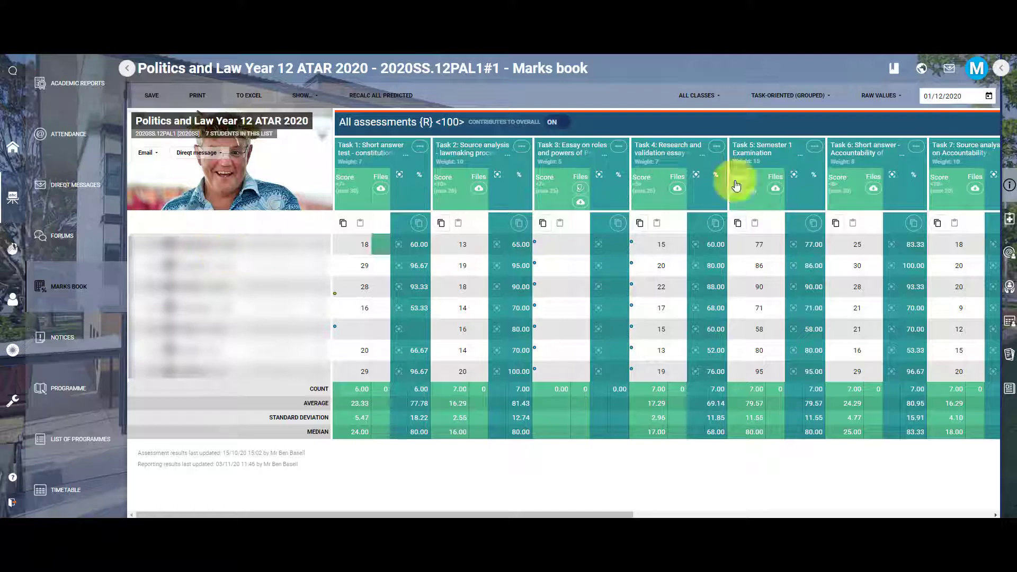
# Expand the student information side panel and collapse it again
pyautogui.click(1001, 68)
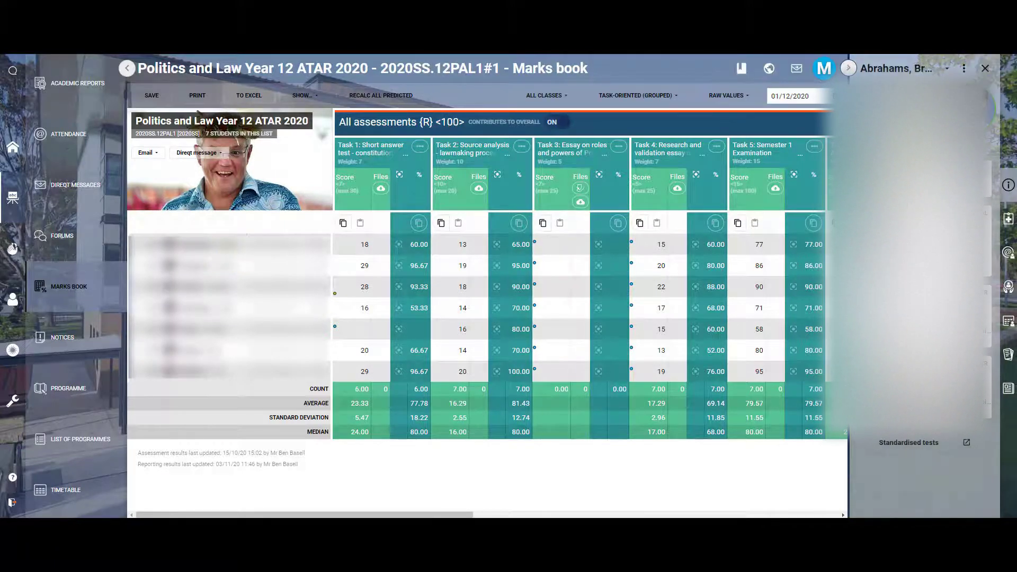
pyautogui.click(848, 68)
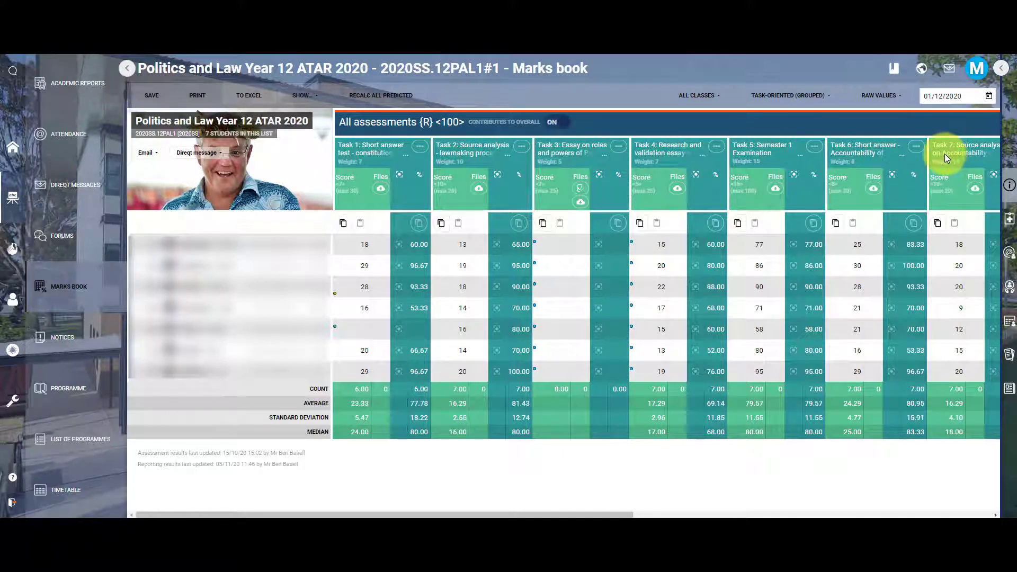
# Open the first student's detailed marking view for Task 1 and review the score, feedback and teacher files sections
pyautogui.click(400, 245)
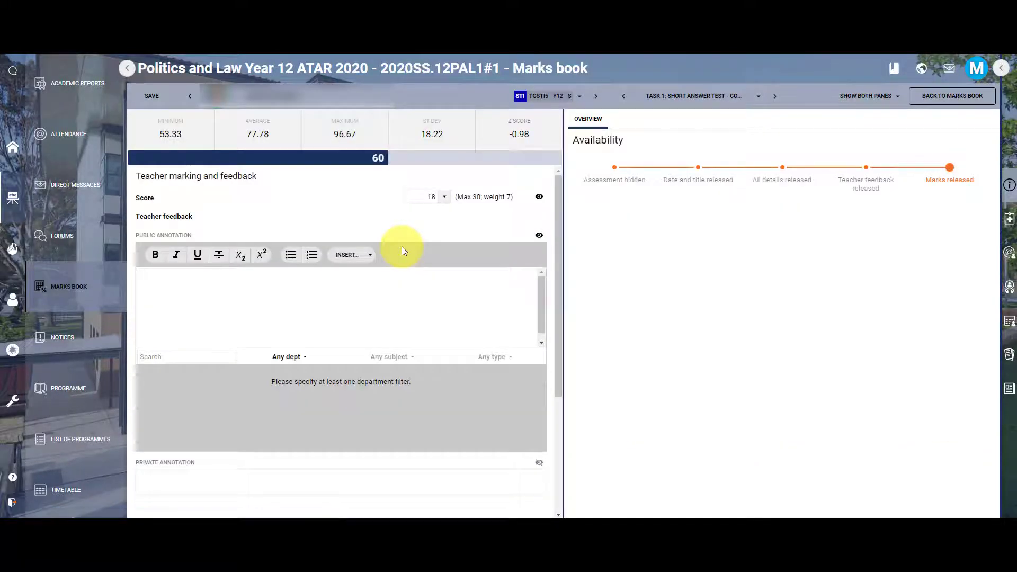
pyautogui.scroll(-3, 169, 383)
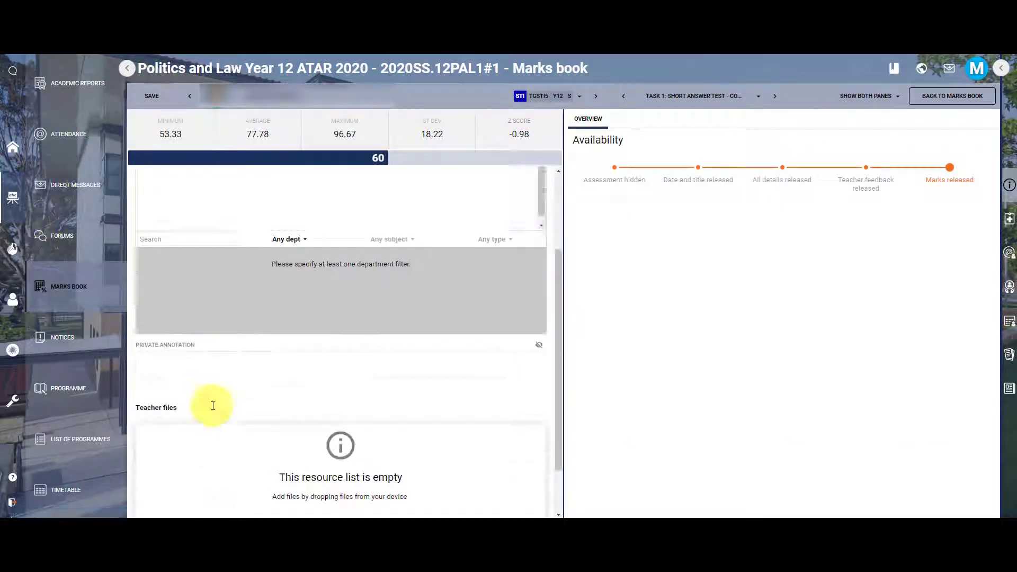
pyautogui.scroll(3, 216, 402)
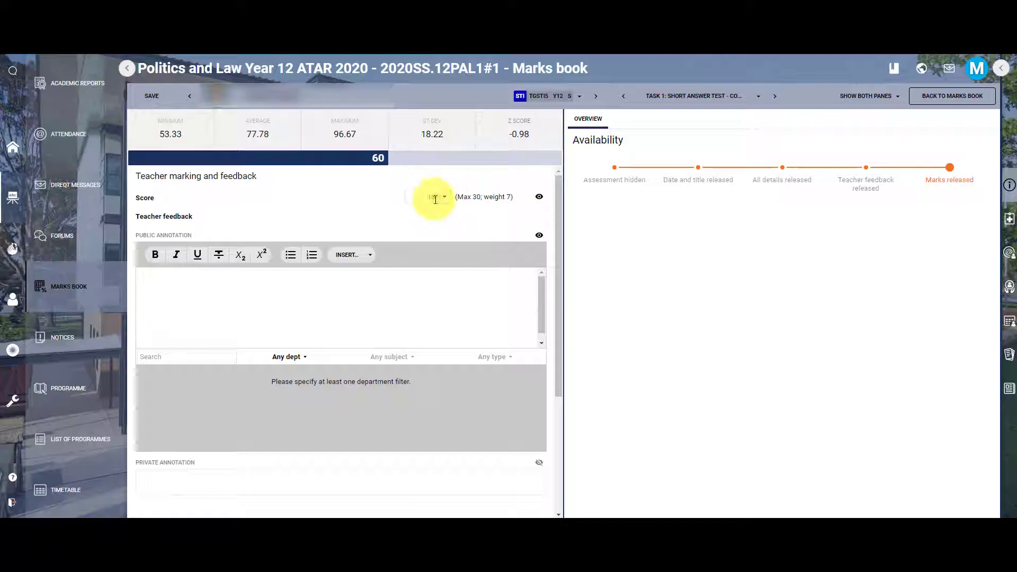
pyautogui.scroll(-3, 466, 228)
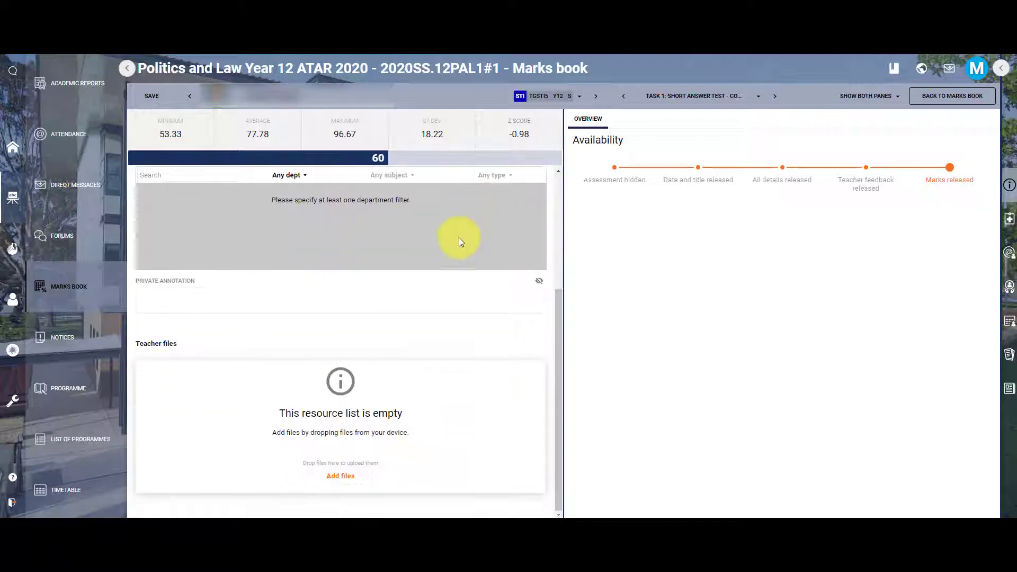
# View the recording and upload options for adding teacher files, close them without adding anything, and return to the score and feedback area
pyautogui.click(341, 476)
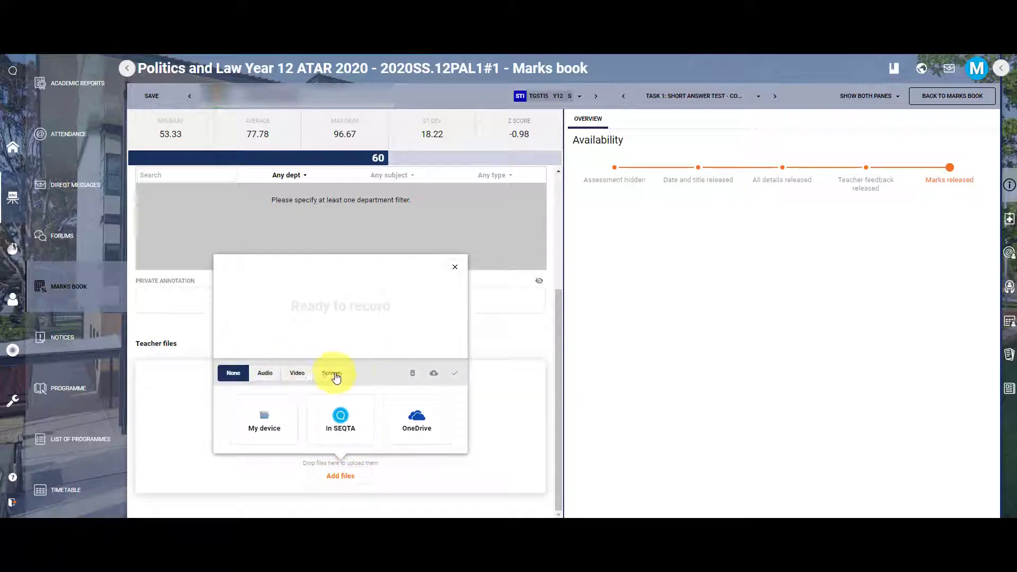
pyautogui.click(454, 267)
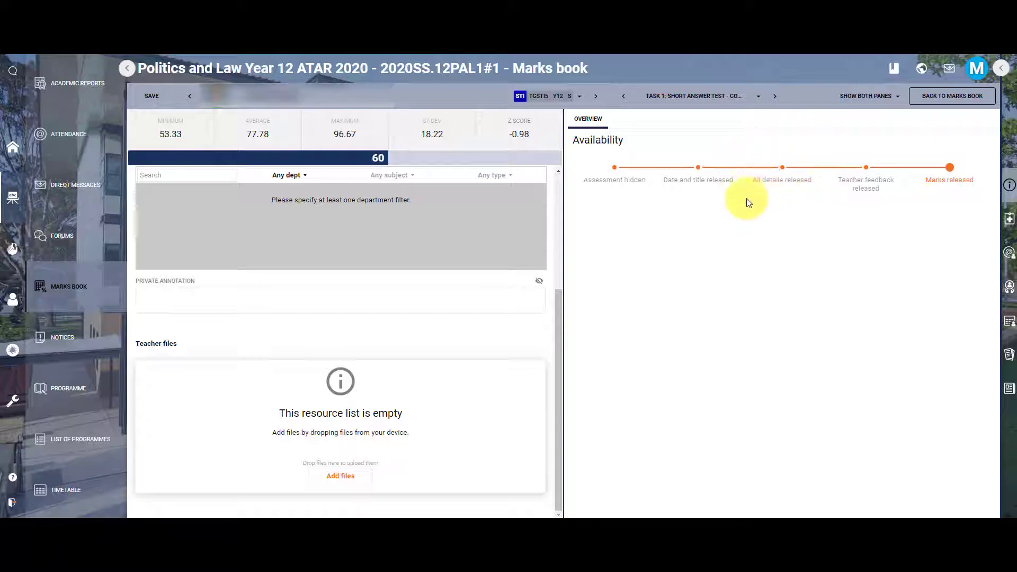
pyautogui.scroll(1, 186, 207)
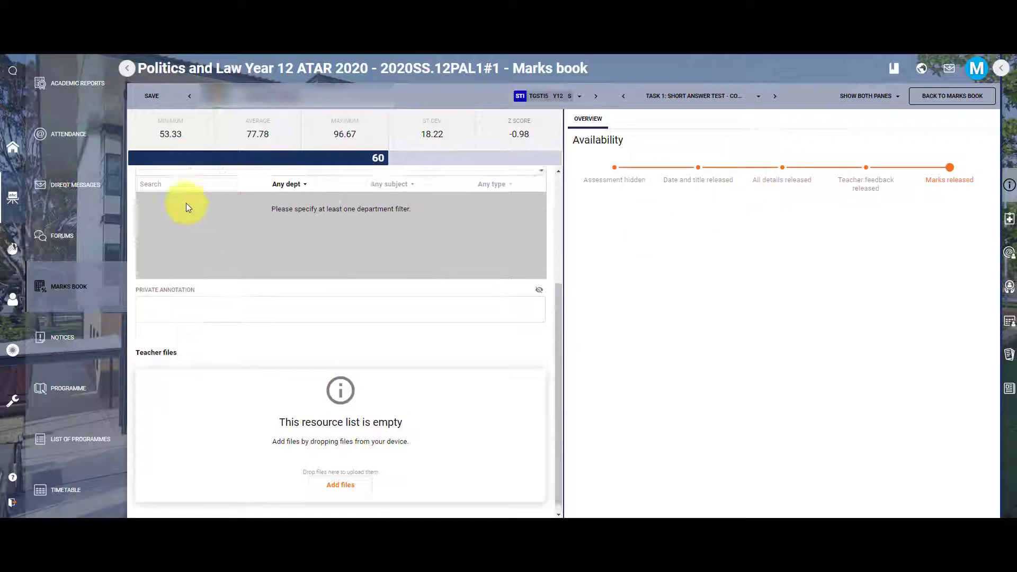
pyautogui.scroll(3, 186, 207)
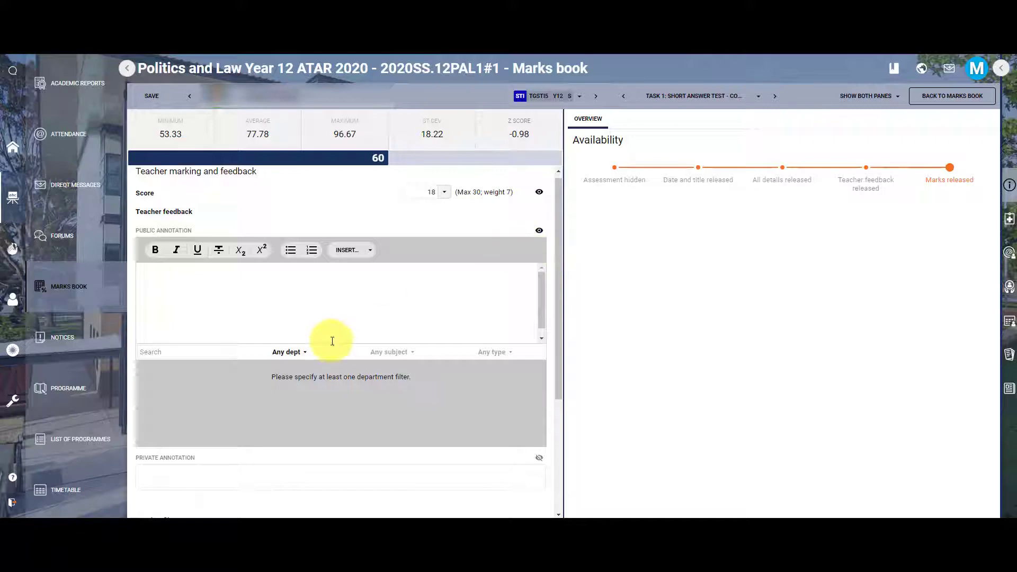
pyautogui.scroll(1, 332, 340)
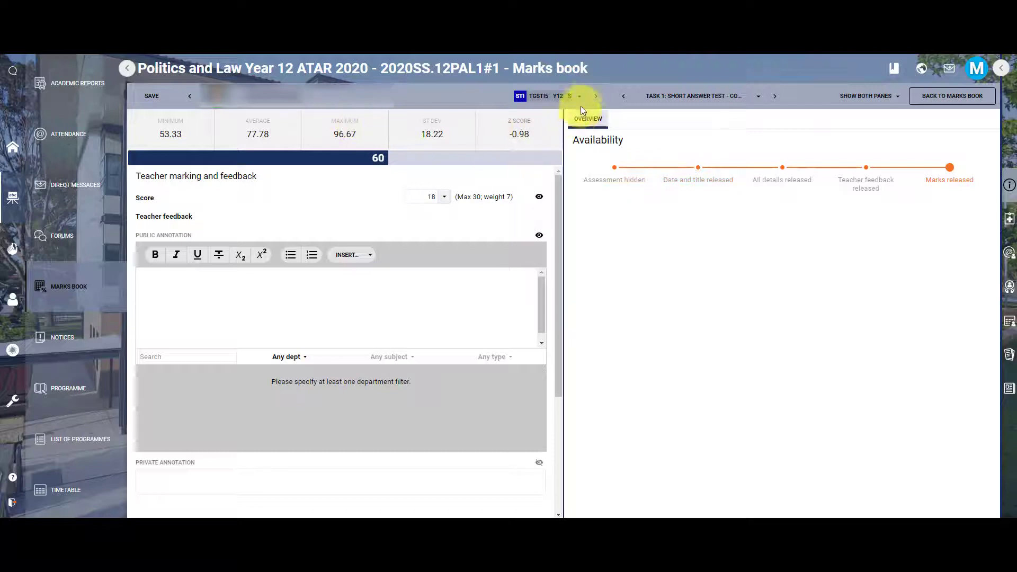
# Step forward through the next four students' Task 1 results
pyautogui.click(596, 96)
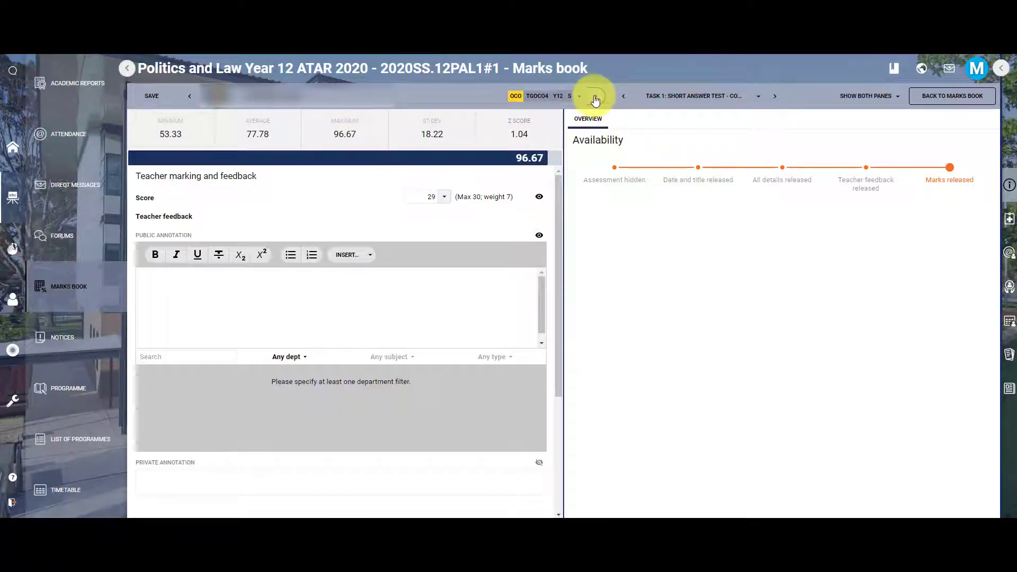
pyautogui.click(595, 99)
pyautogui.click(595, 98)
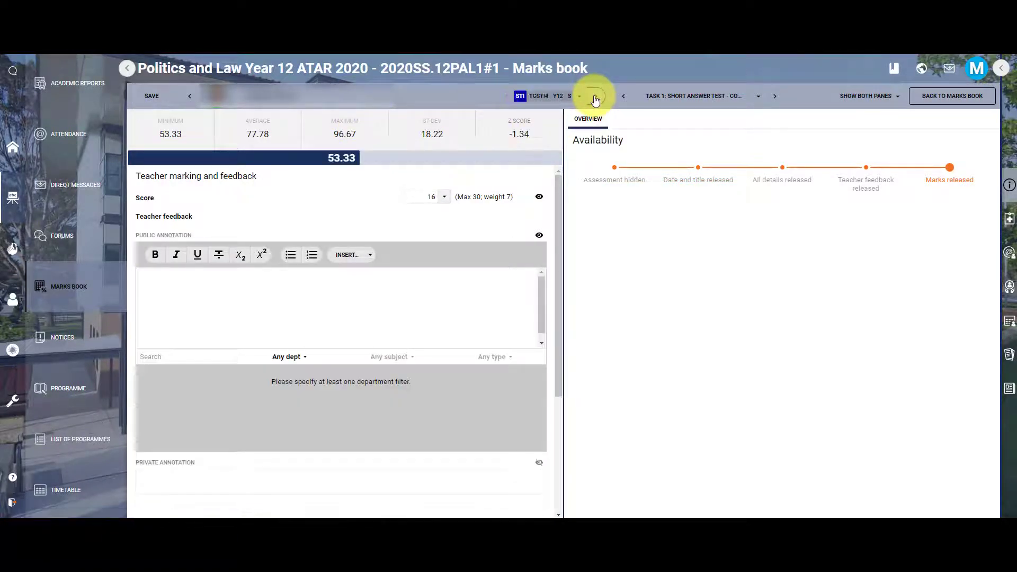
pyautogui.click(595, 99)
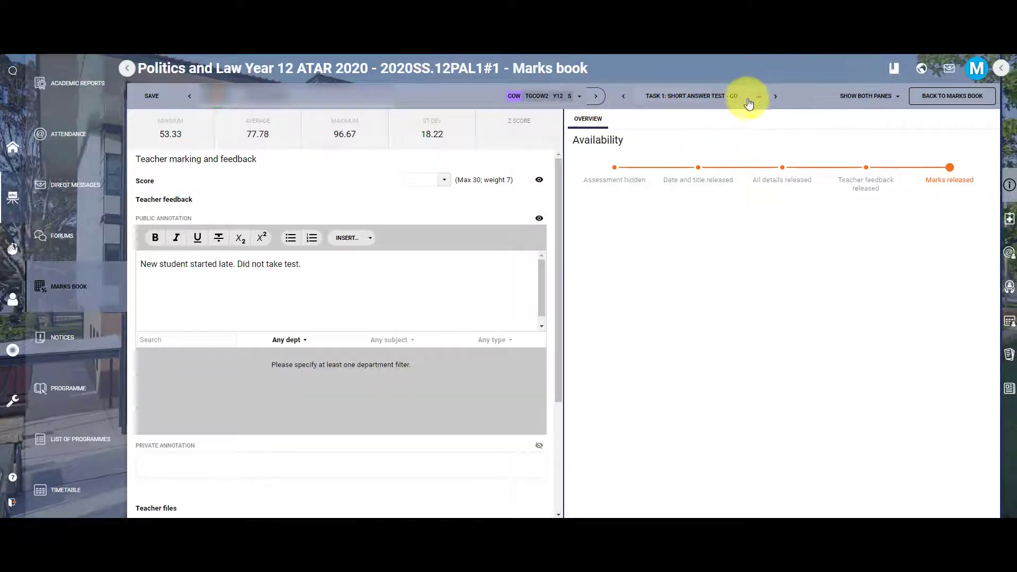
# Switch to Task 5: Semester 1 Examination and step forward through the next two students' results
pyautogui.click(760, 99)
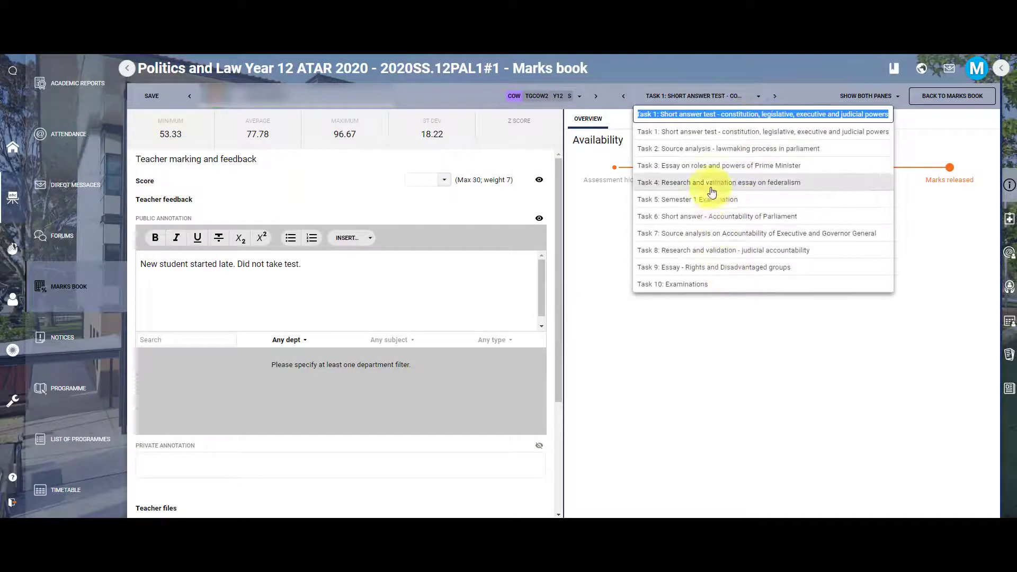
pyautogui.click(691, 206)
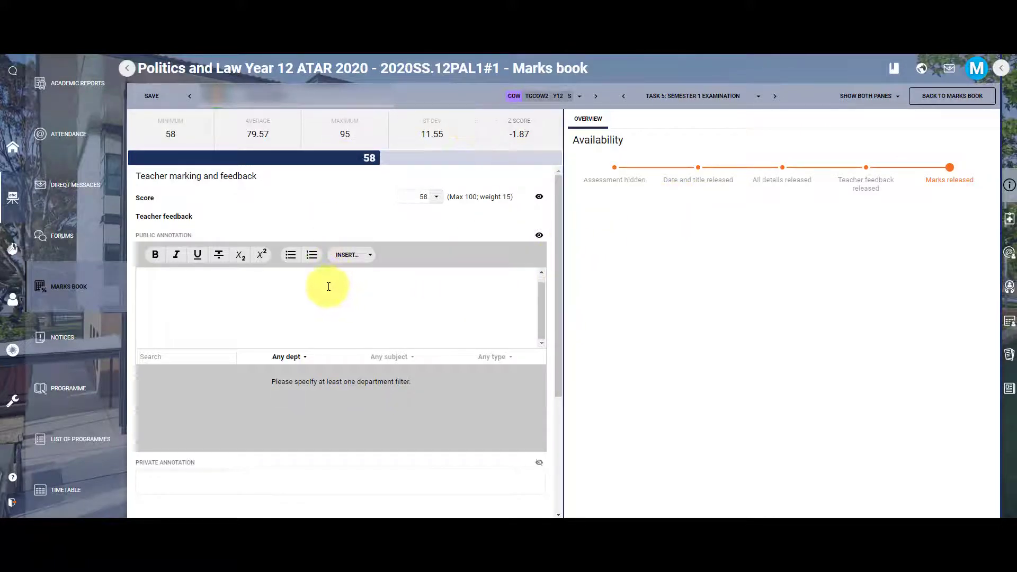
pyautogui.click(595, 96)
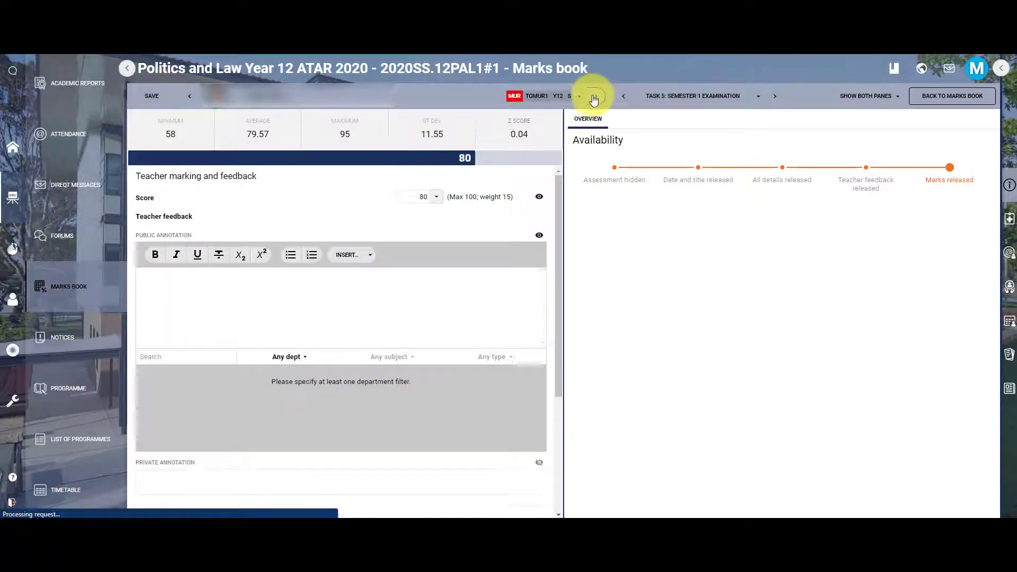
pyautogui.click(594, 97)
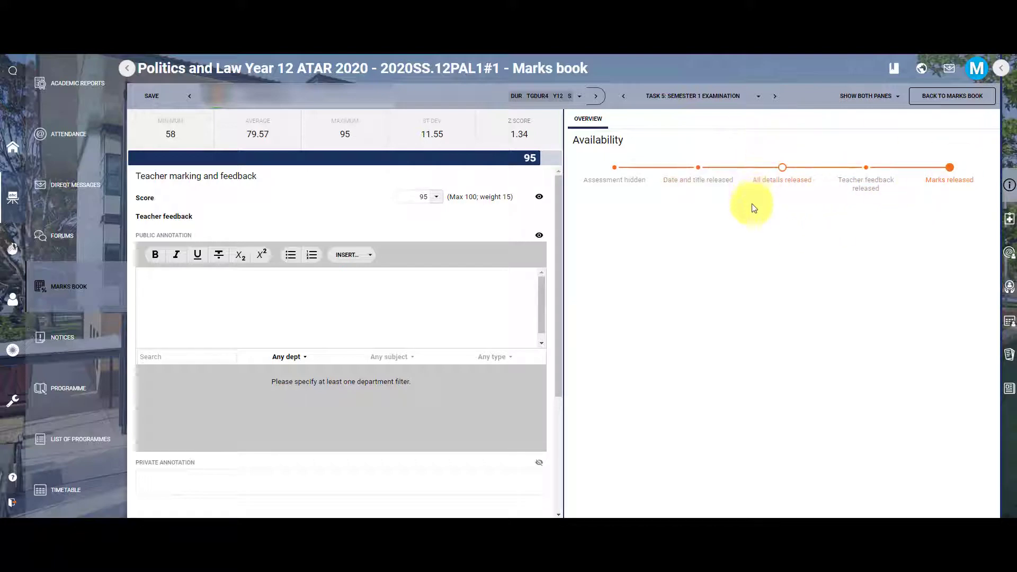
# Hide the submission pane, leaving only the achievement pane, and show both panes again
pyautogui.click(898, 99)
pyautogui.click(873, 150)
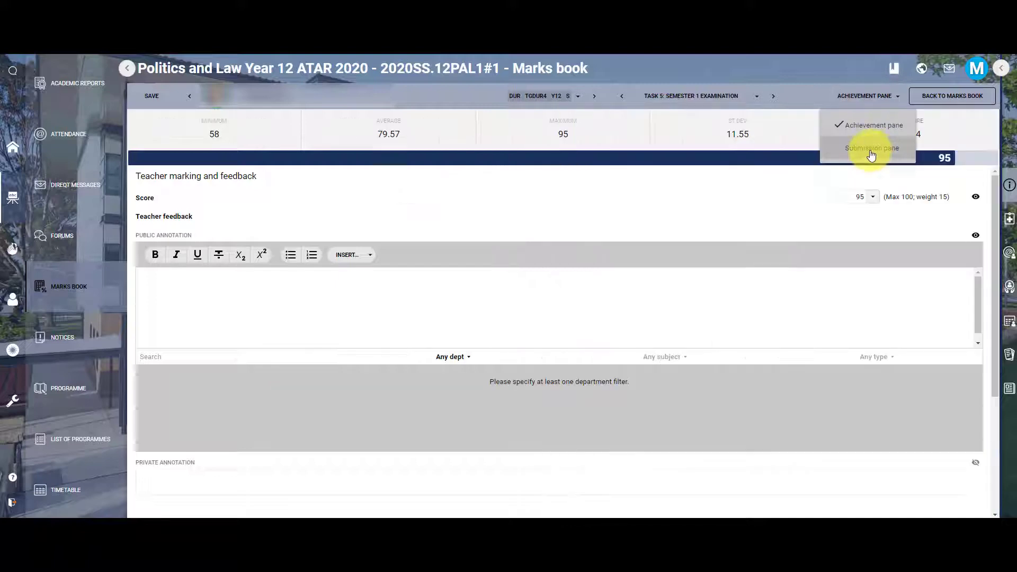
pyautogui.click(877, 153)
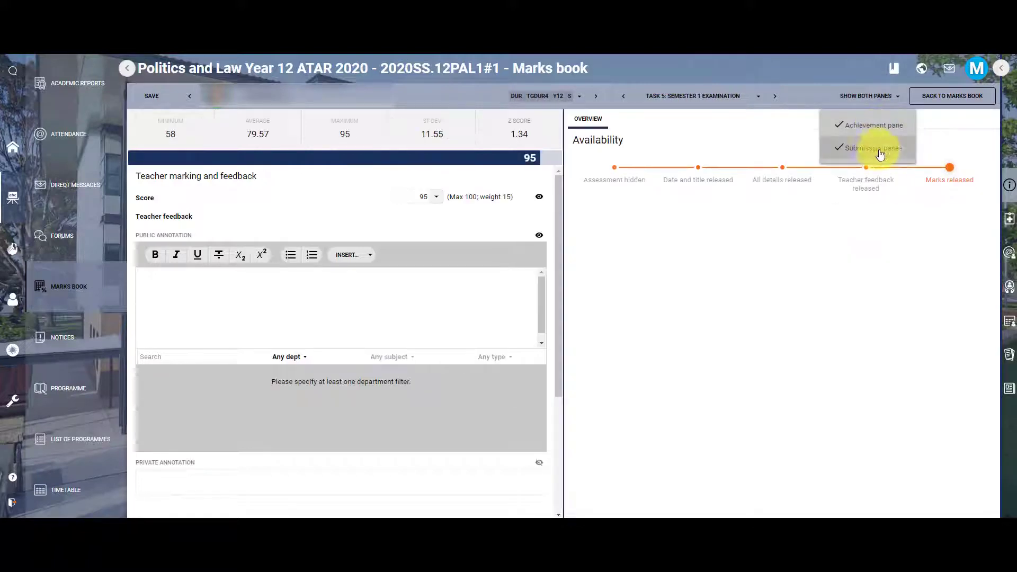
# Return to the class marks book and set the Reporting section's first selector to 2020SS
pyautogui.click(951, 96)
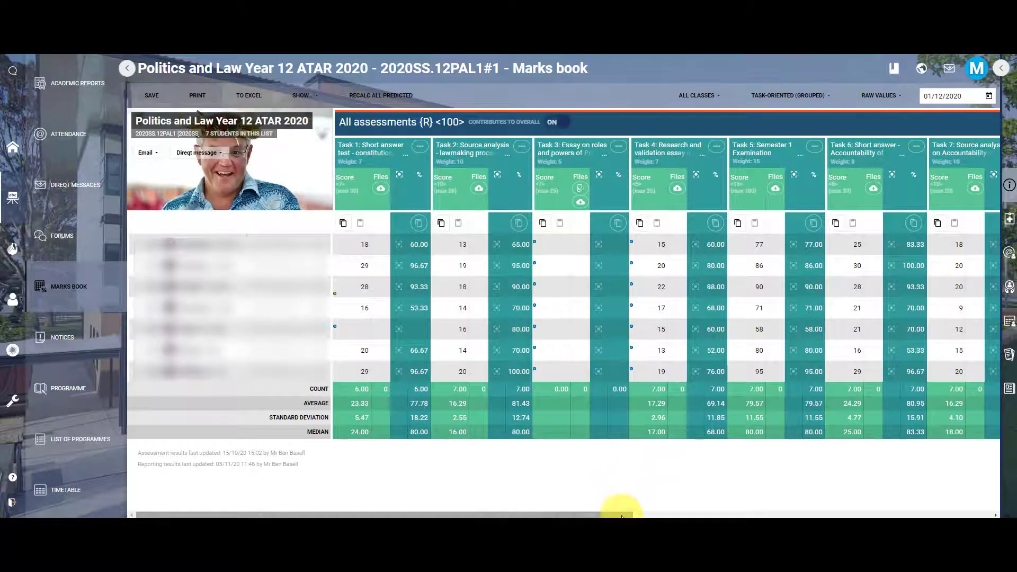
pyautogui.moveTo(622, 516); pyautogui.dragTo(1009, 485)
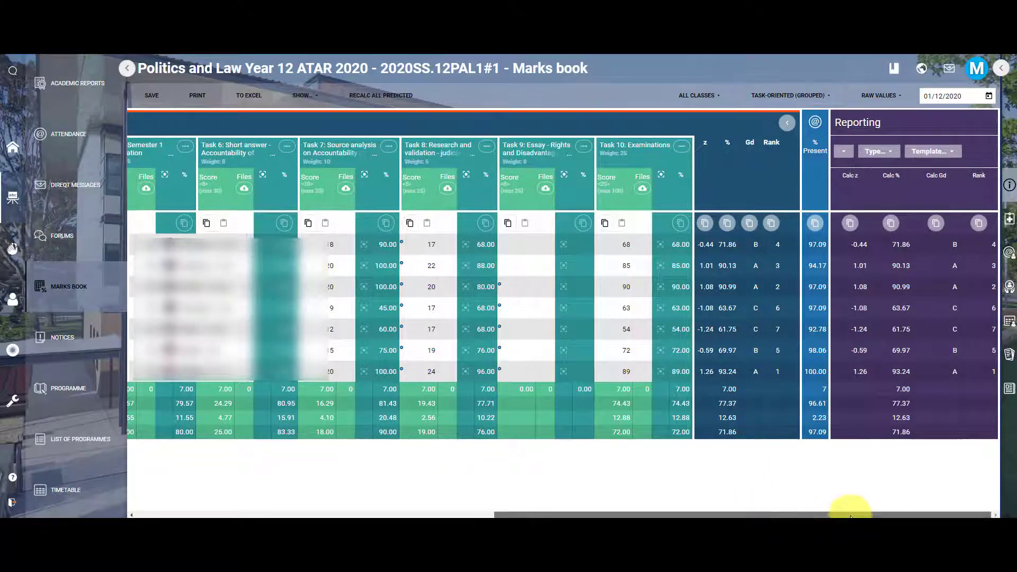
pyautogui.click(842, 155)
pyautogui.click(845, 165)
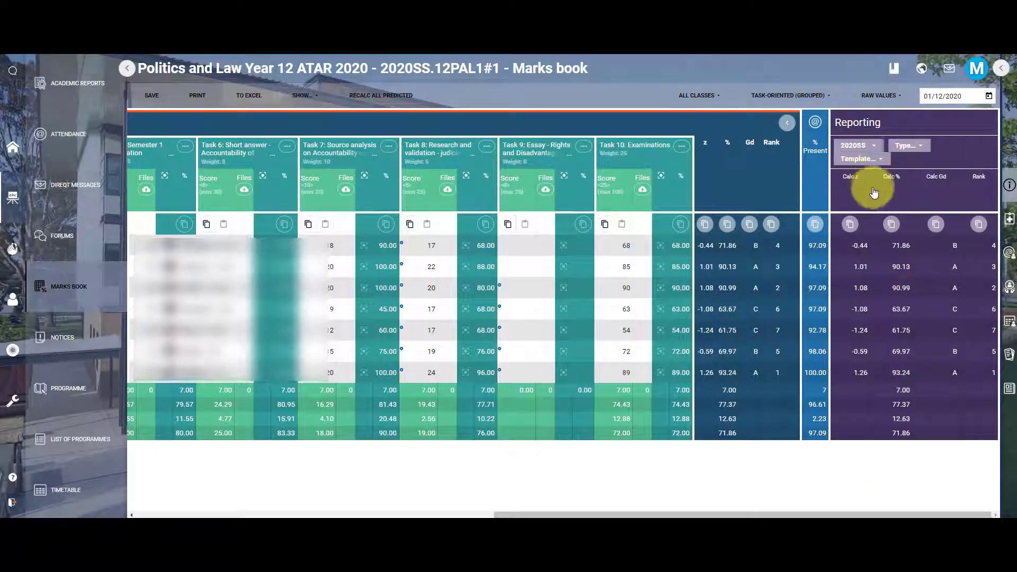
# Set the Reporting section's type to Semester 2 Report and copy the class's overall % results column
pyautogui.click(918, 146)
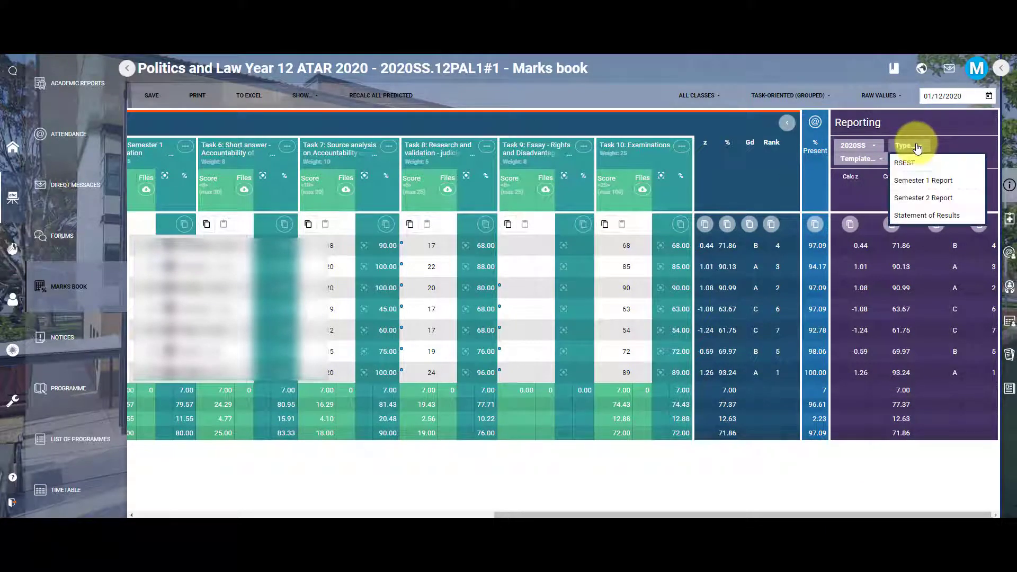
pyautogui.click(913, 199)
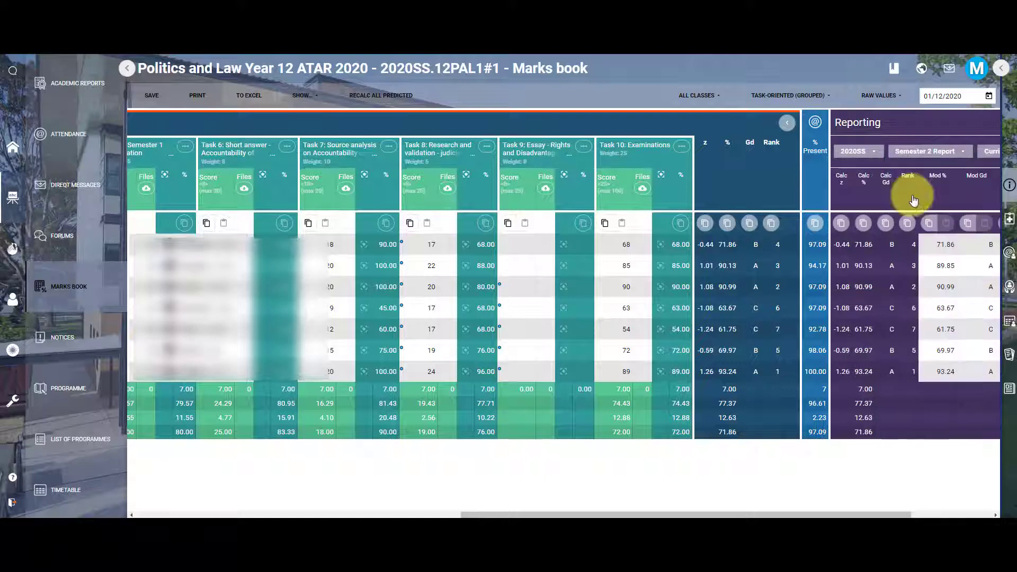
pyautogui.click(991, 158)
pyautogui.click(992, 156)
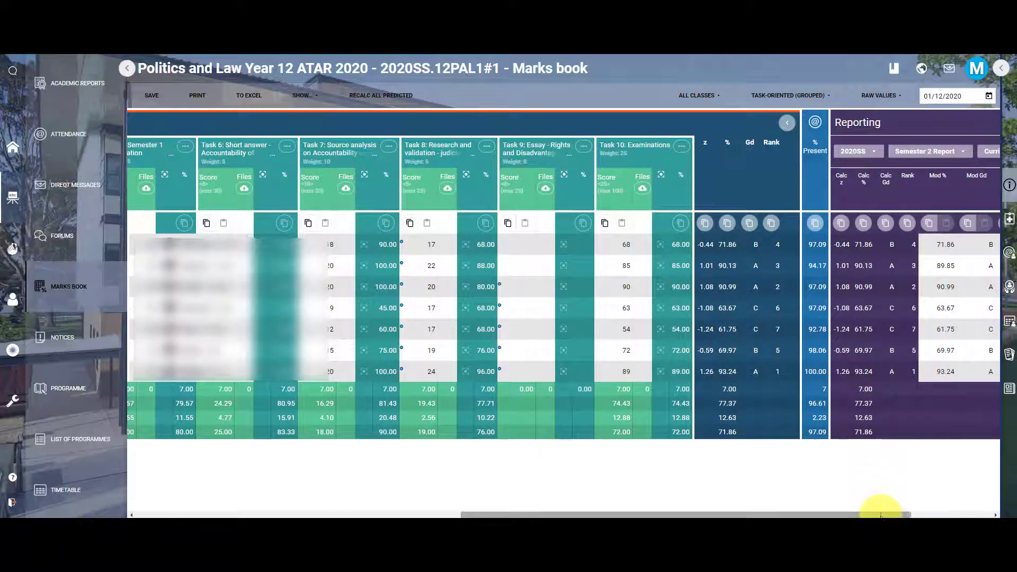
pyautogui.moveTo(880, 515); pyautogui.dragTo(971, 503)
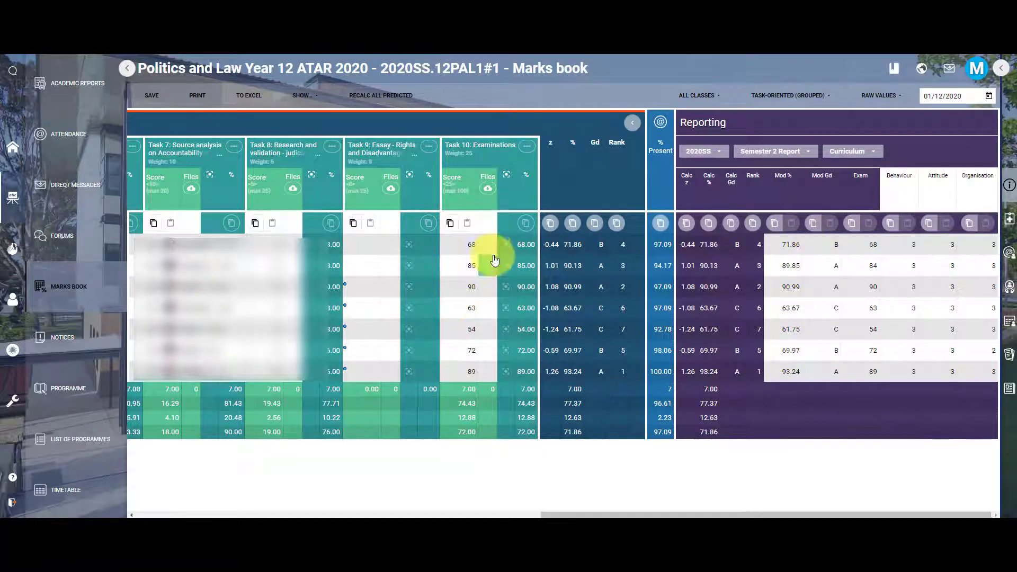
pyautogui.click(571, 227)
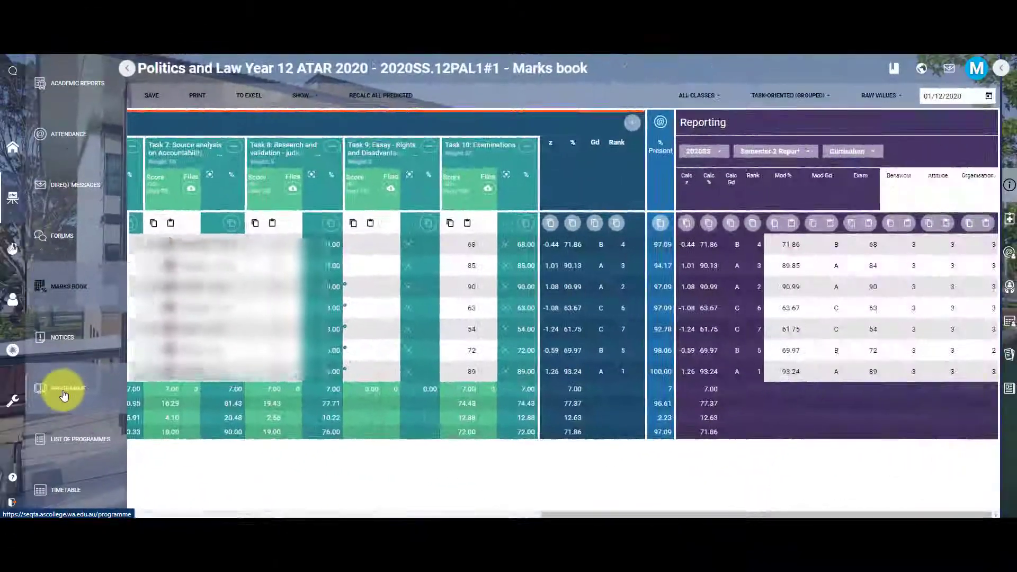
# Open the Politics and Law Year 12 ATAR 2020 programme and move the cover page's Title module above the Legacy editor
pyautogui.click(208, 467)
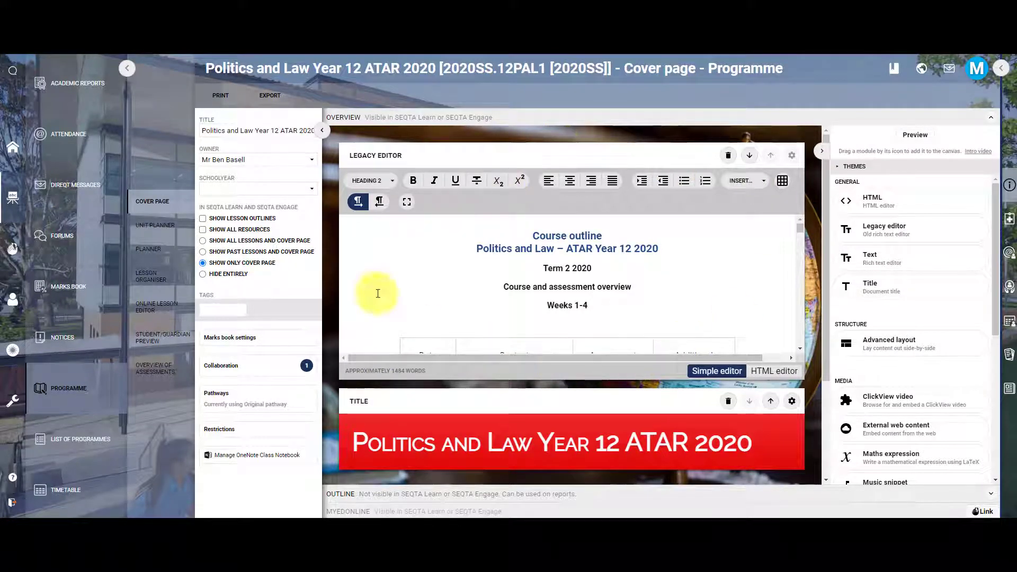
pyautogui.scroll(-10, 669, 268)
pyautogui.scroll(10, 672, 272)
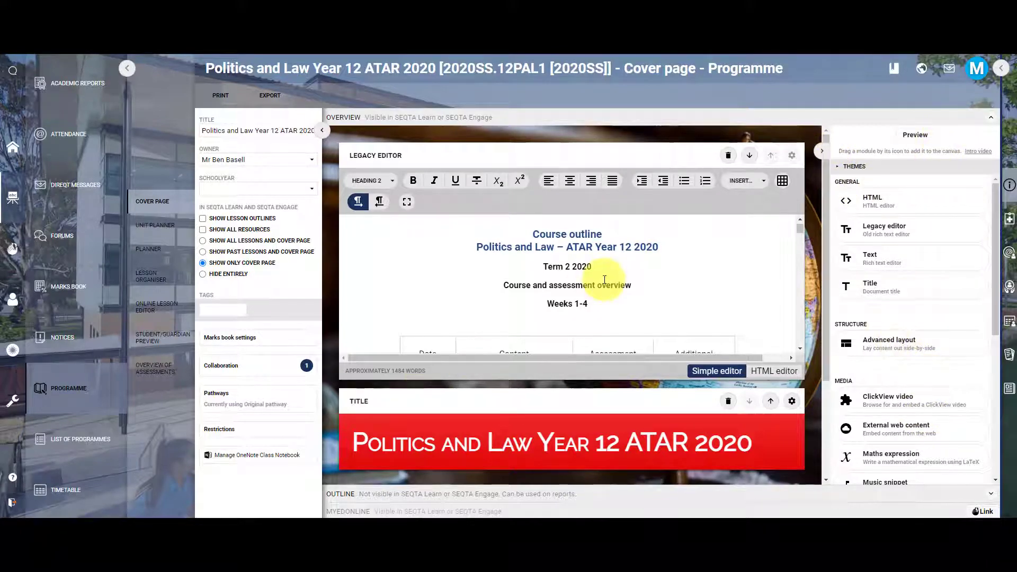
pyautogui.scroll(-10, 603, 317)
pyautogui.scroll(10, 572, 329)
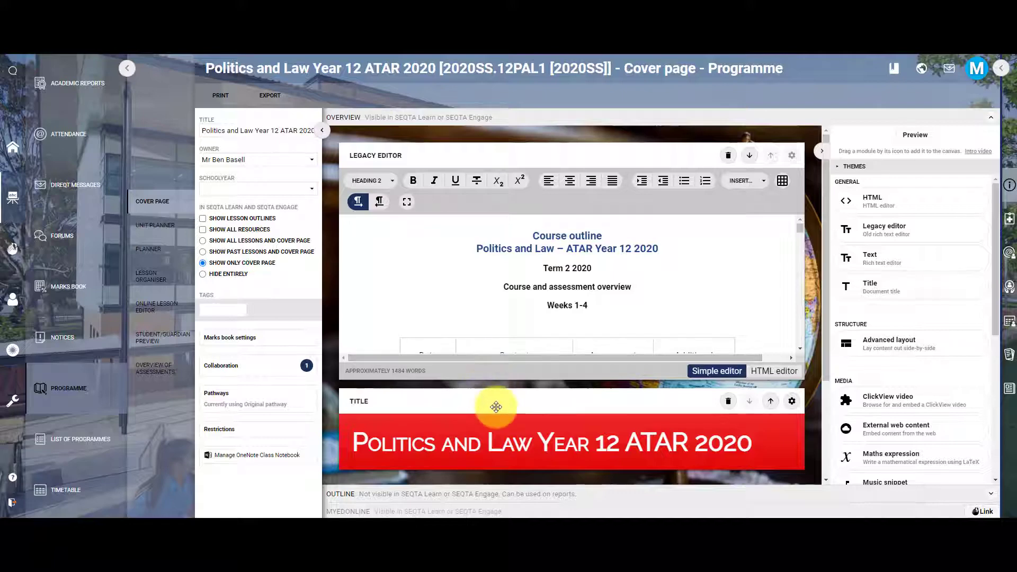
pyautogui.moveTo(495, 401); pyautogui.dragTo(486, 155)
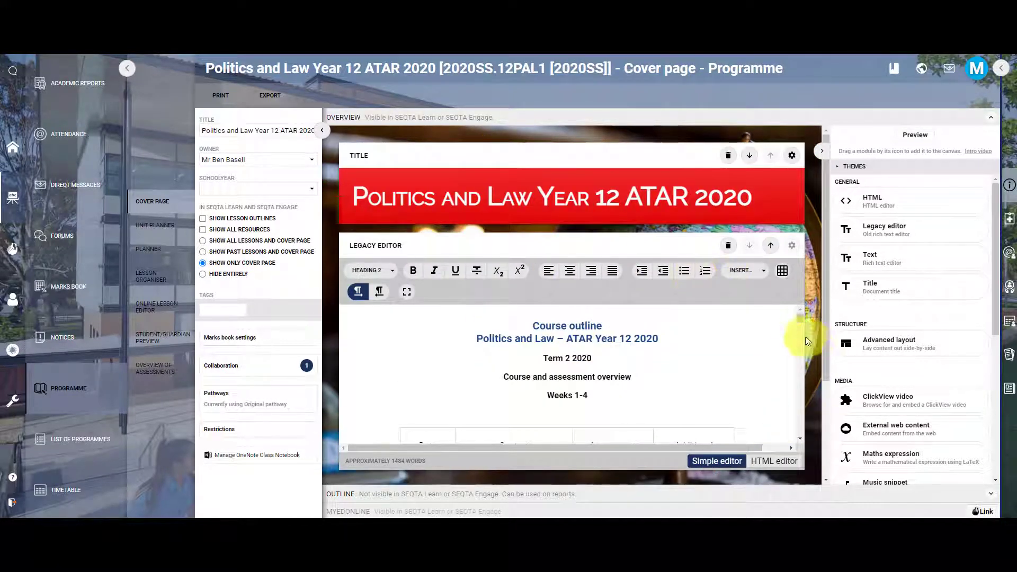
# Read through the course outline on the cover page, from the overview table to the Semester 1 weekly teaching points
pyautogui.scroll(-10, 658, 413)
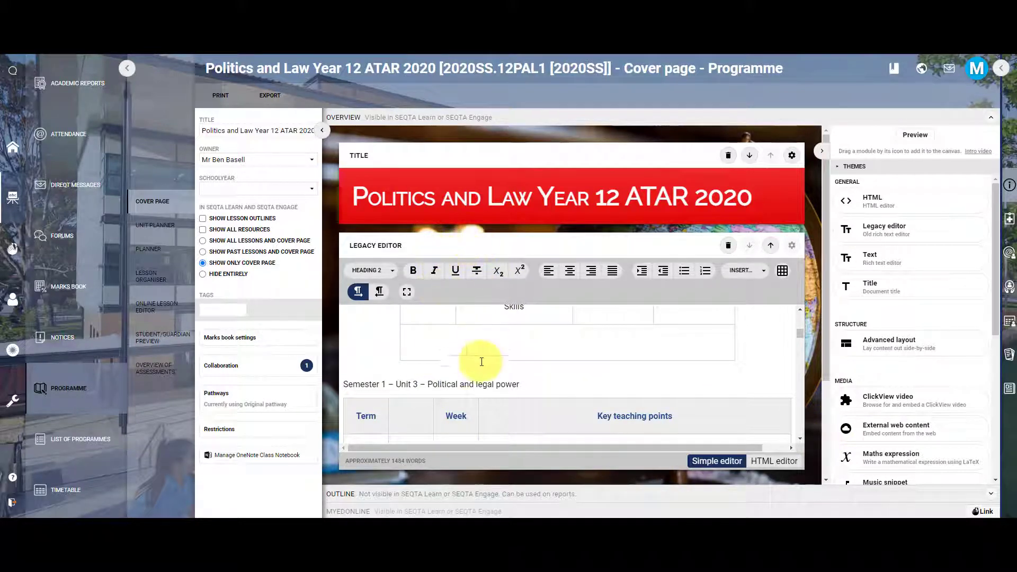
pyautogui.scroll(-5, 561, 375)
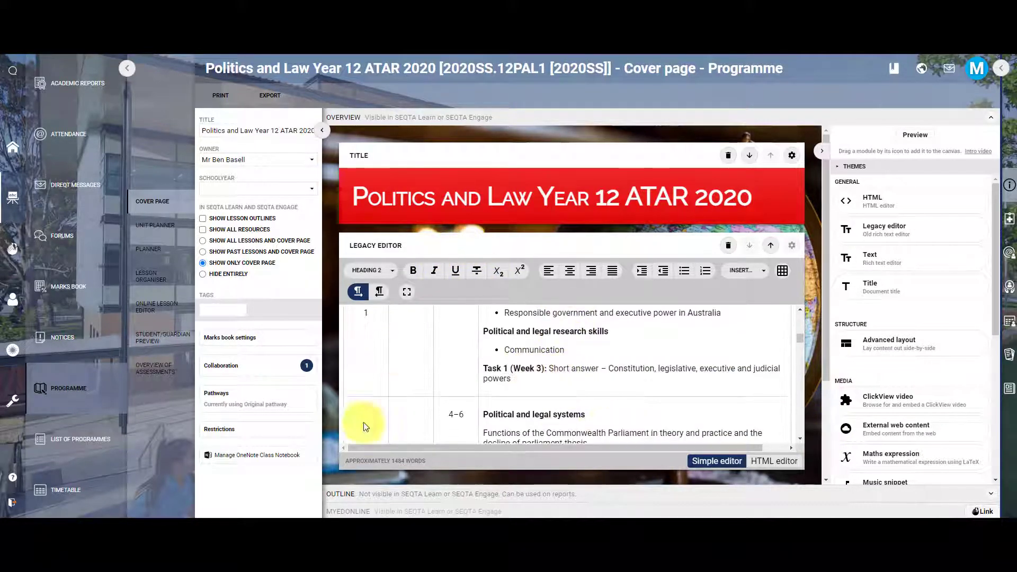
pyautogui.click(635, 385)
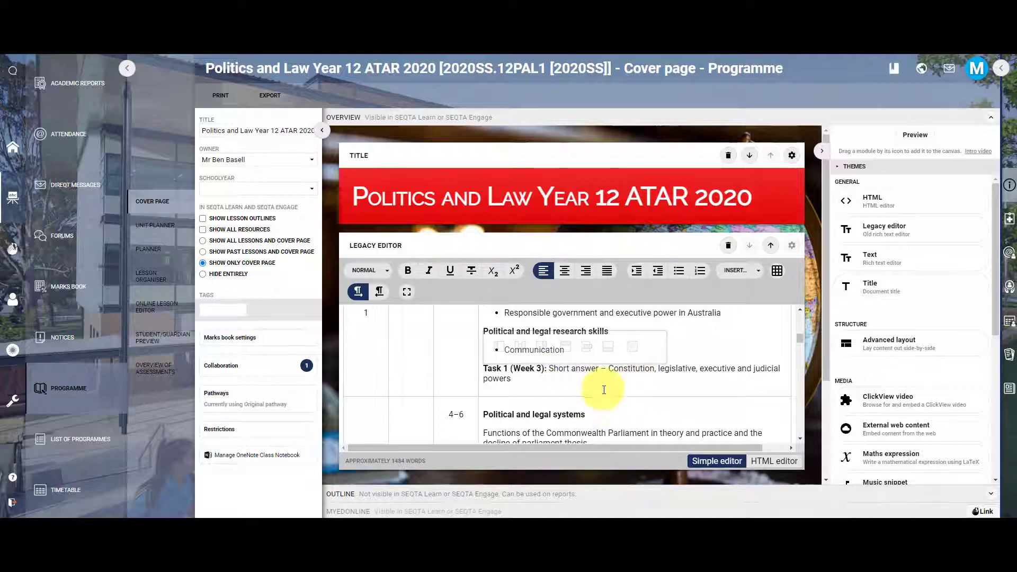
pyautogui.scroll(-3, 604, 387)
pyautogui.scroll(-3, 623, 377)
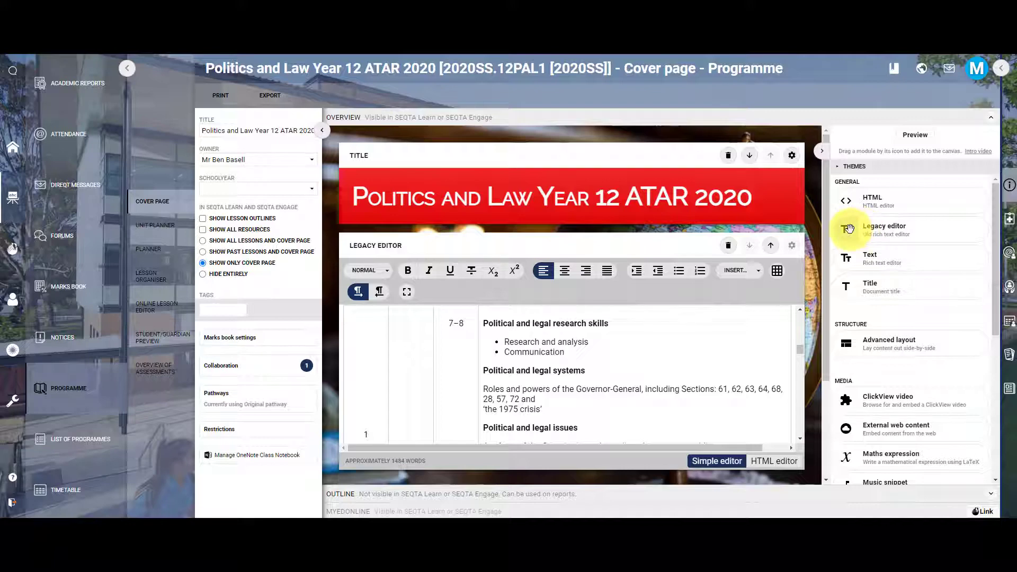
# Add an empty Legacy editor module below the course outline and delete it again
pyautogui.moveTo(847, 229); pyautogui.dragTo(559, 342)
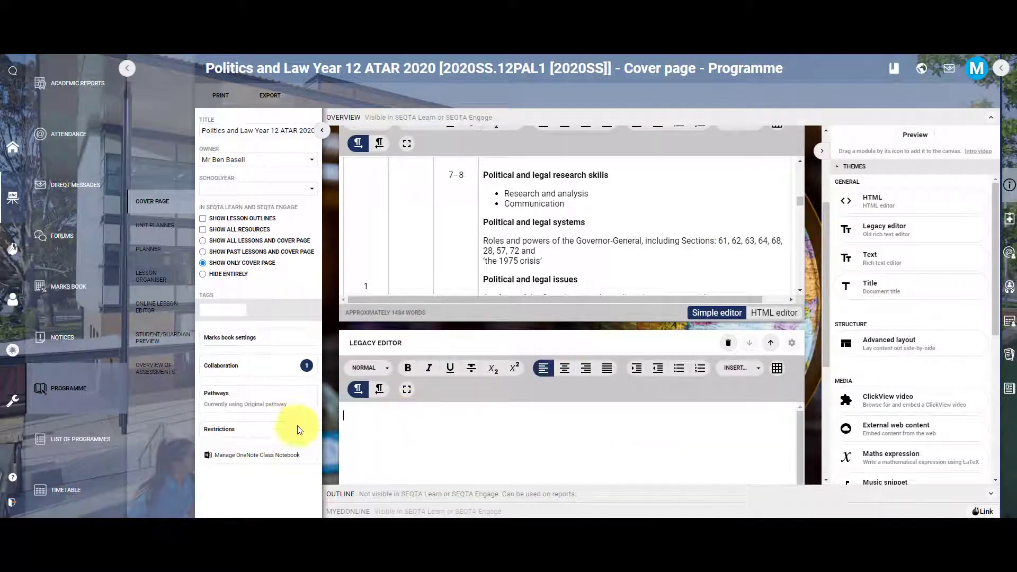
pyautogui.click(730, 346)
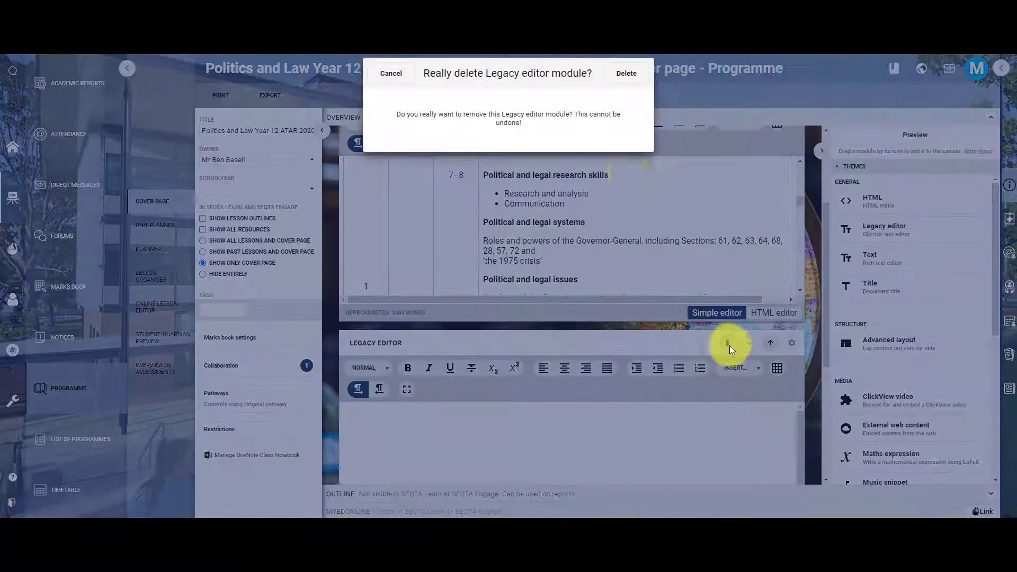
pyautogui.click(626, 73)
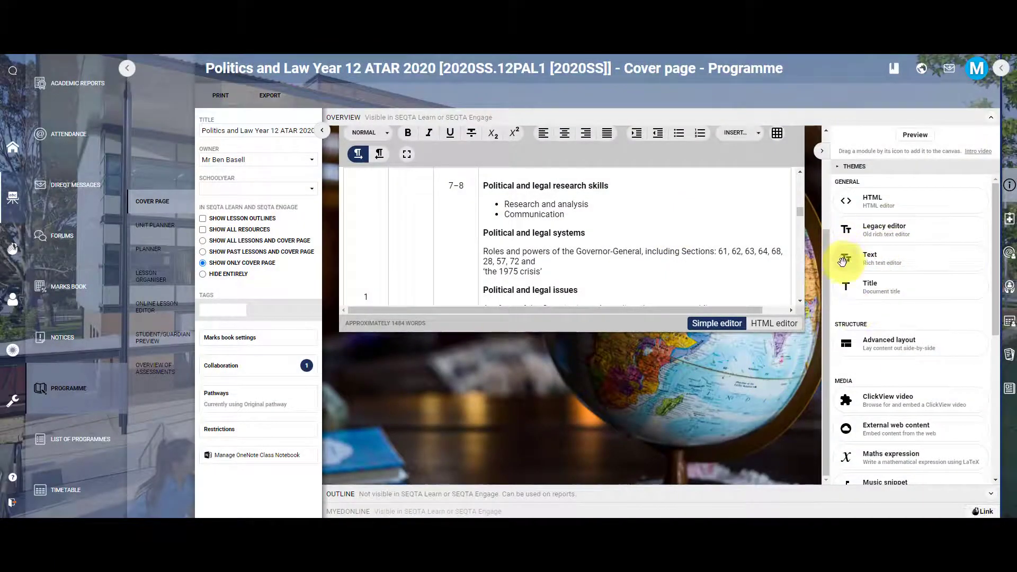
# Examine the programme's marks book settings, including the course type options, grade ranges and assessment groups, and close them
pyautogui.scroll(5, 518, 295)
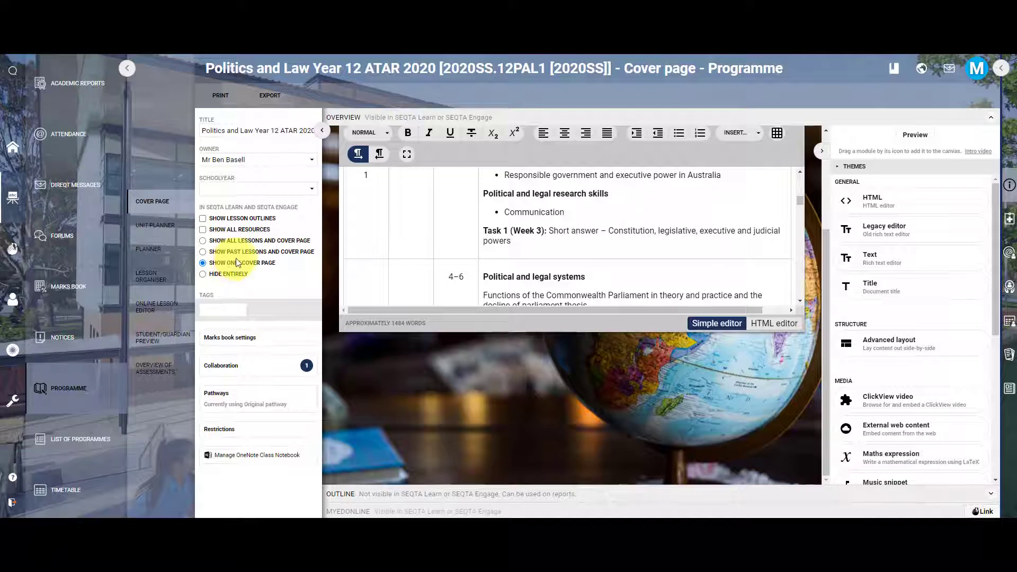
pyautogui.click(230, 339)
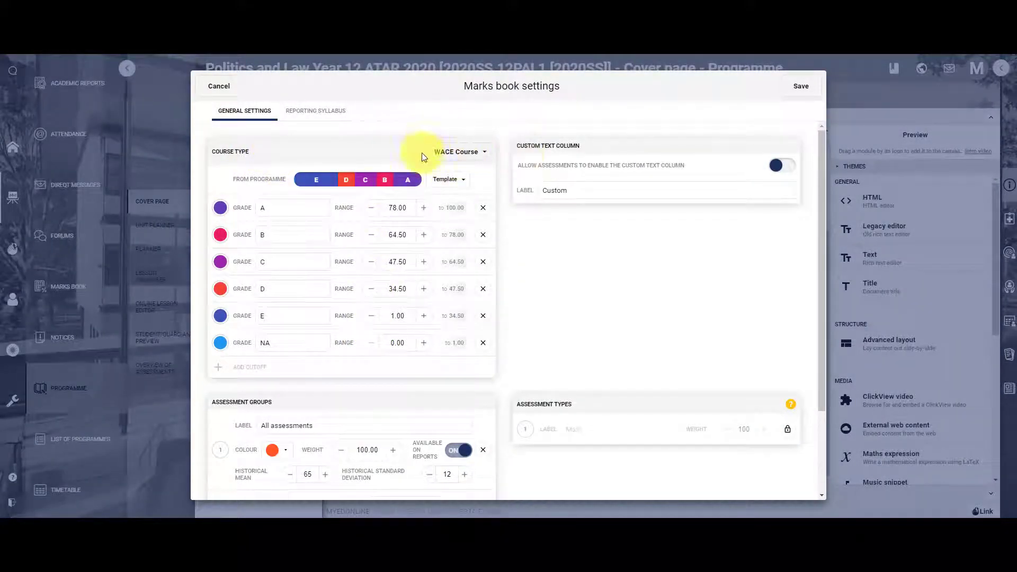
pyautogui.click(484, 155)
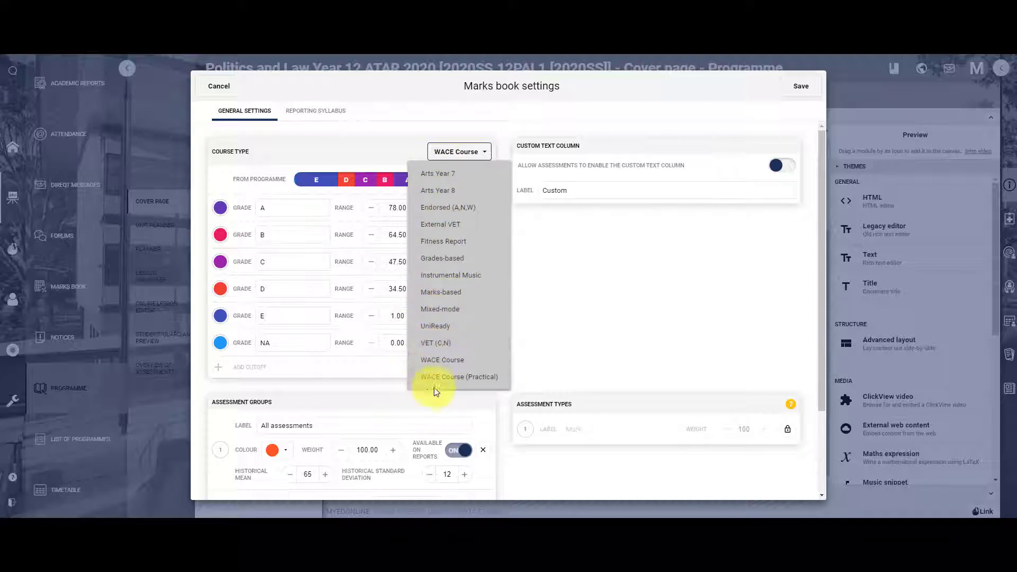
pyautogui.click(385, 109)
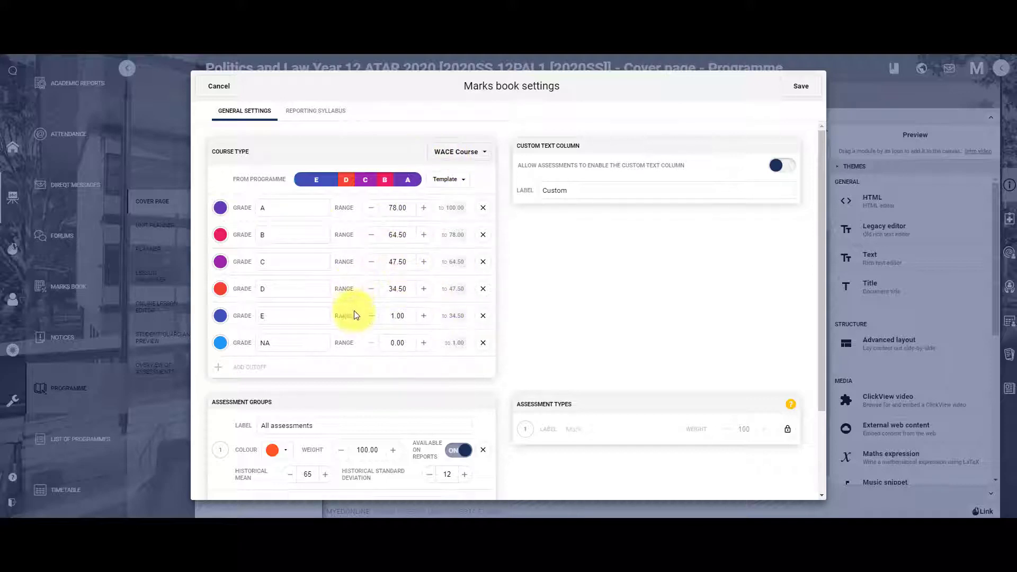
pyautogui.scroll(-2, 353, 315)
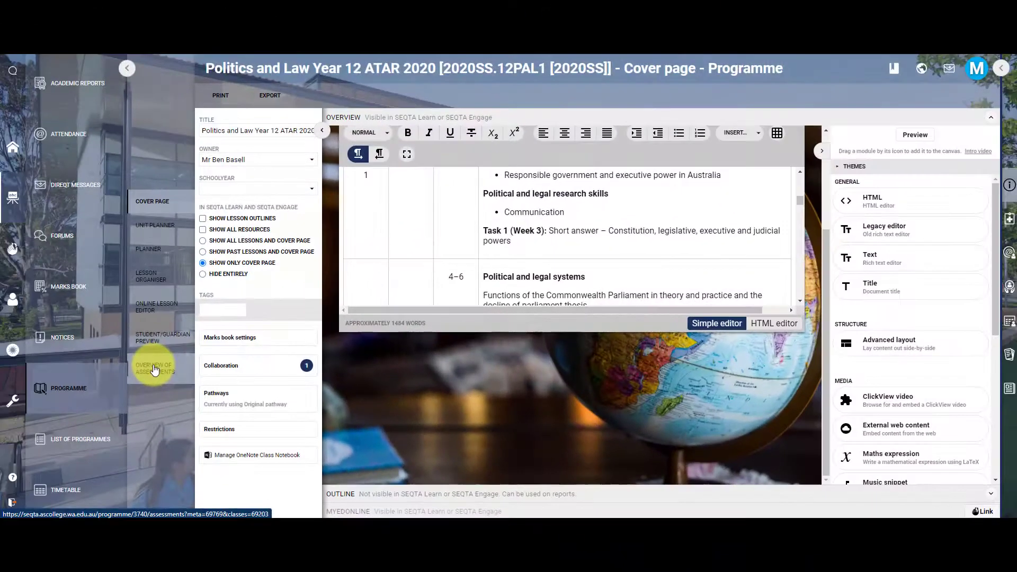
# Open Task 10: Examinations from the programme's overview of assessments and view its available assessment groups
pyautogui.click(157, 366)
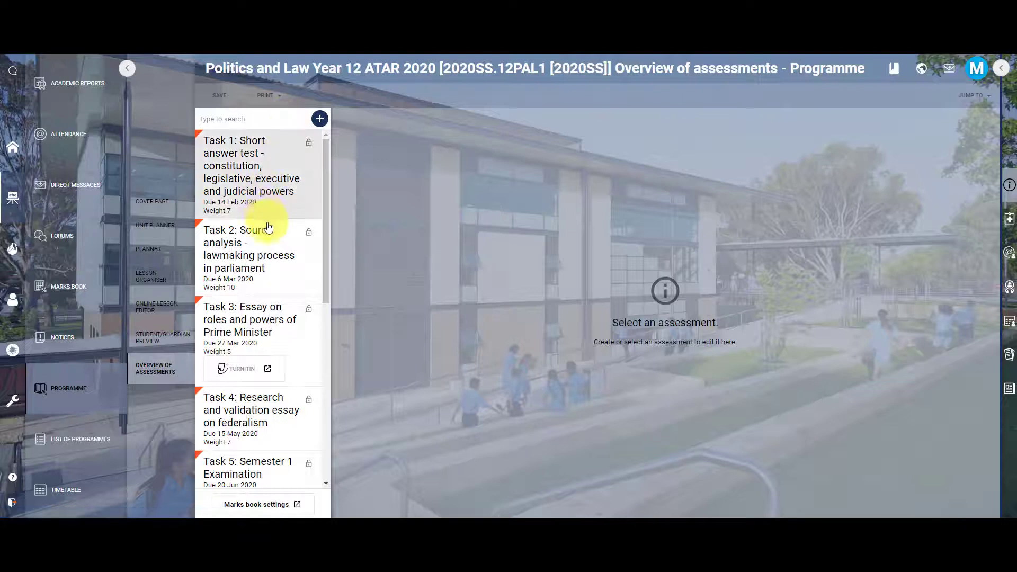
pyautogui.scroll(-8, 260, 226)
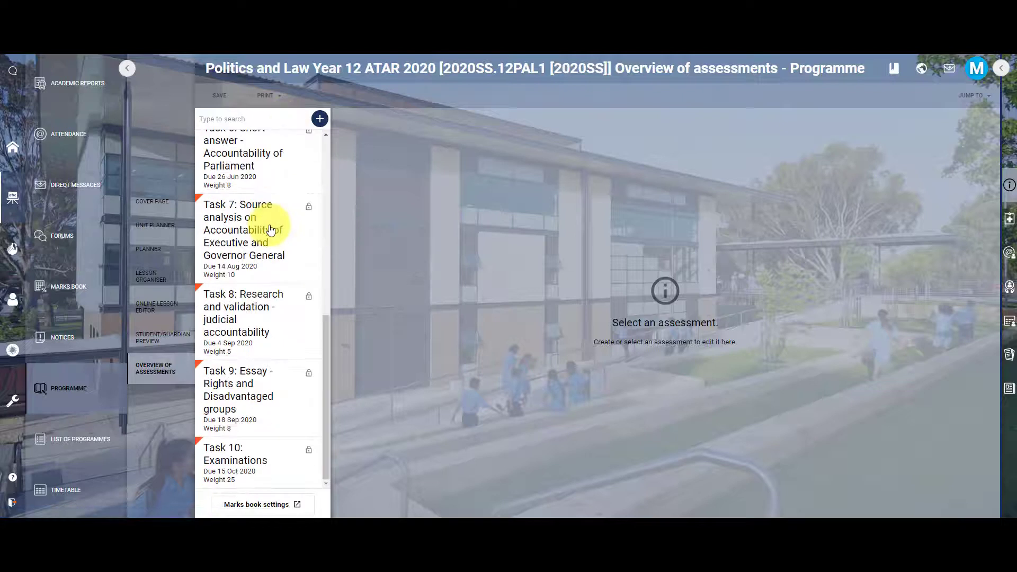
pyautogui.click(237, 462)
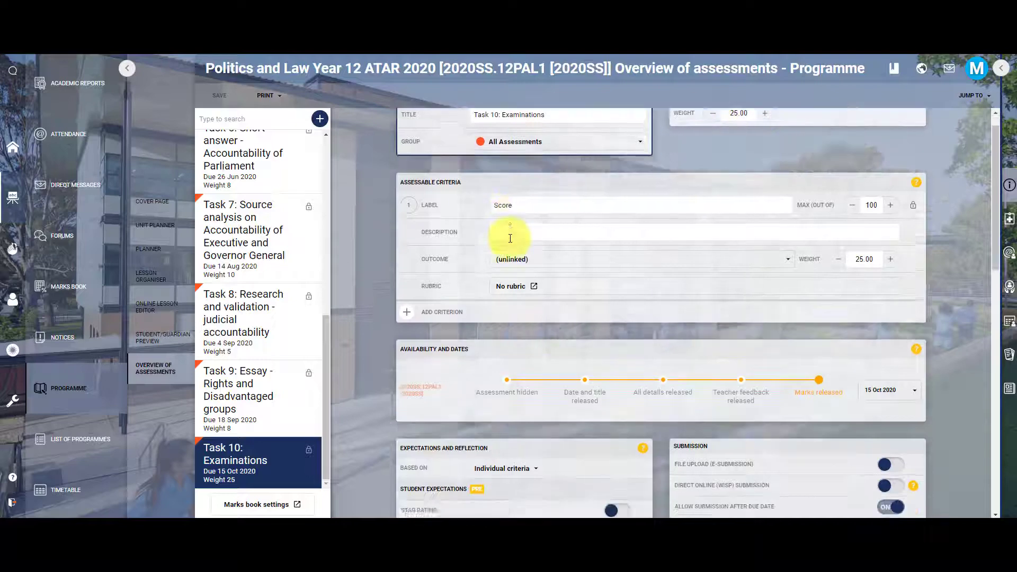
pyautogui.click(629, 168)
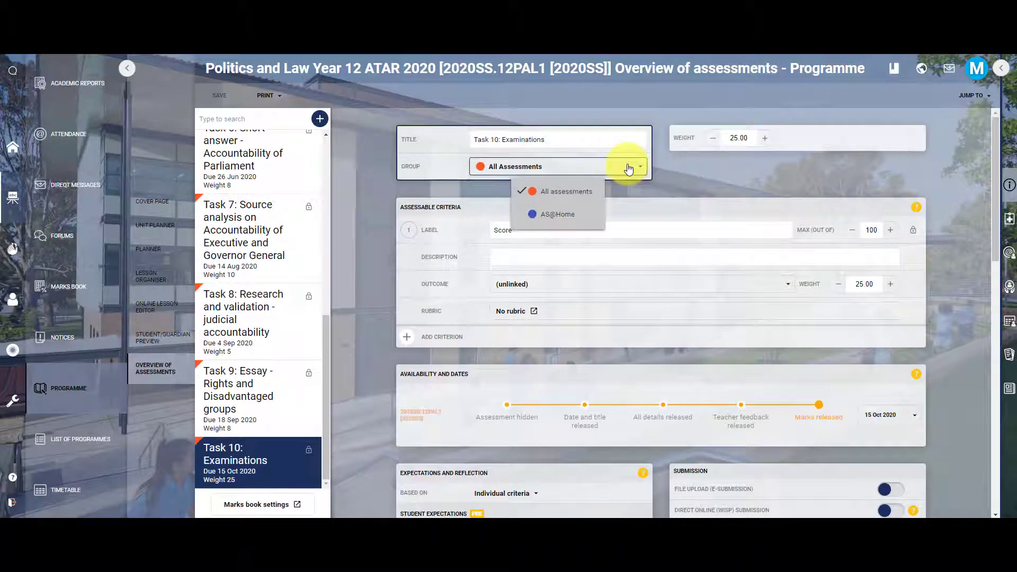
pyautogui.click(692, 172)
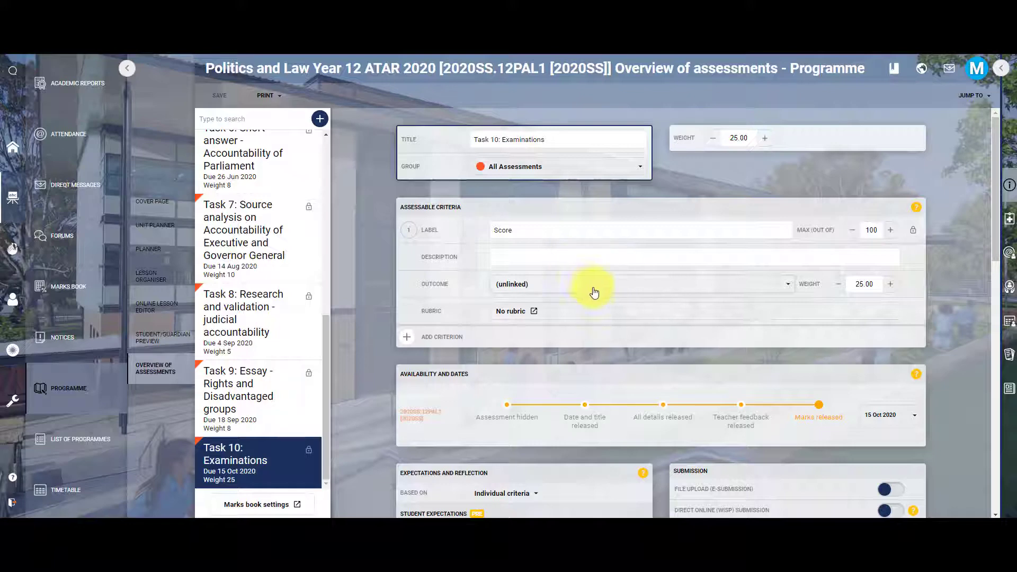
# Examine Task 10's availability, expectations, submission, reporting, resources and assessment overview settings, ending back at its basic settings
pyautogui.scroll(-3, 507, 334)
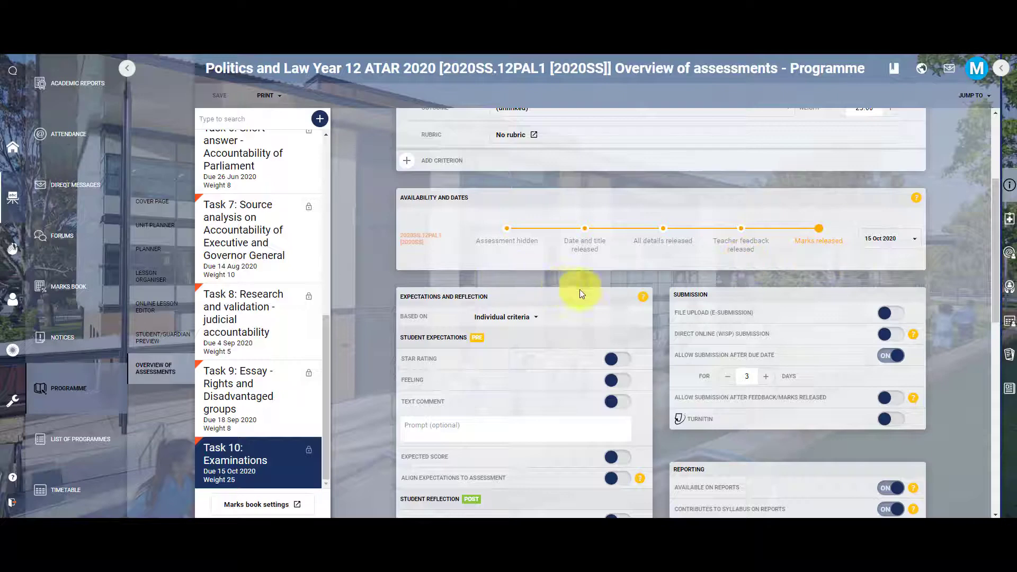
pyautogui.scroll(-3, 561, 332)
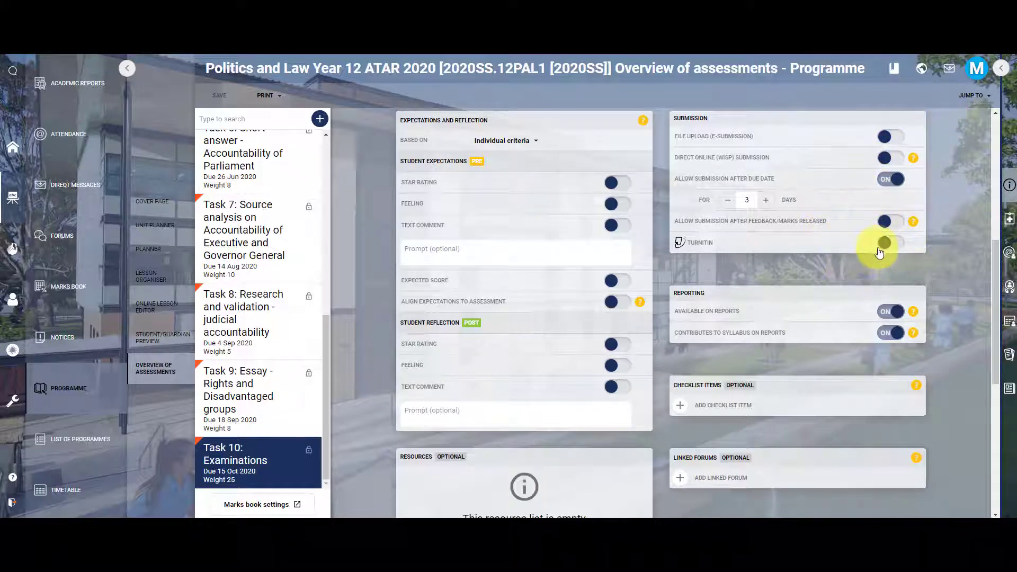
pyautogui.scroll(-3, 663, 278)
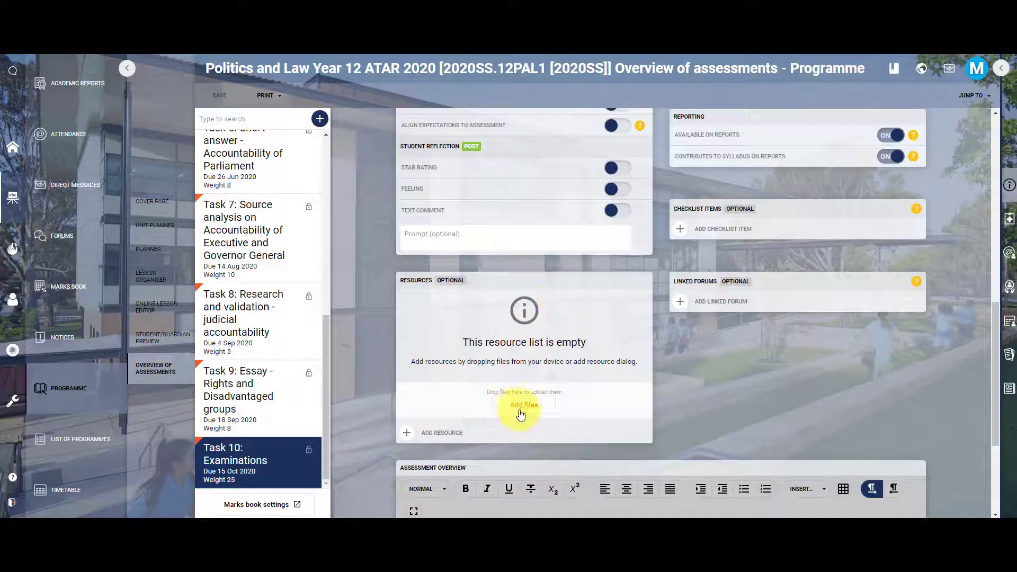
pyautogui.scroll(-3, 521, 415)
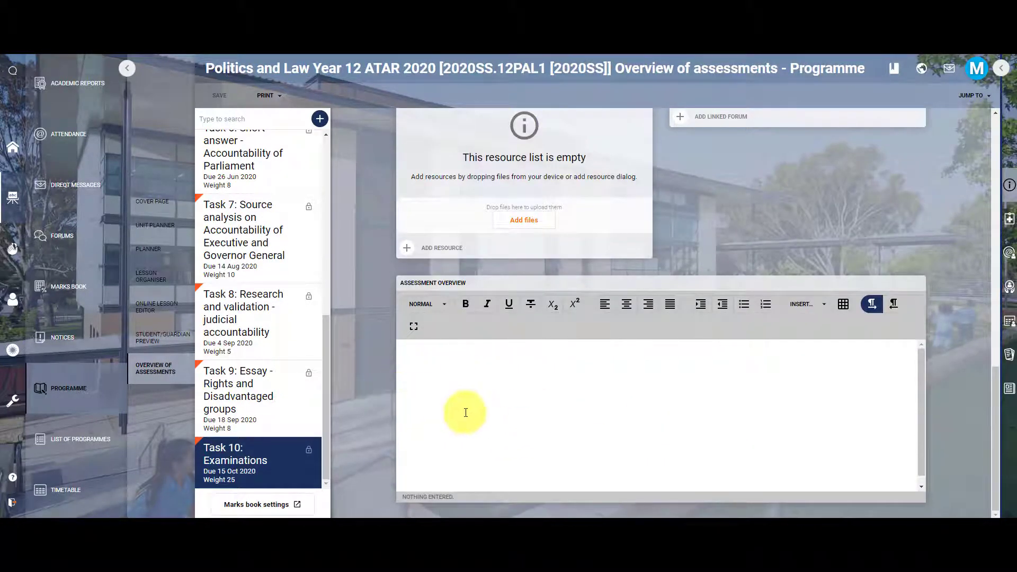
pyautogui.scroll(6, 503, 262)
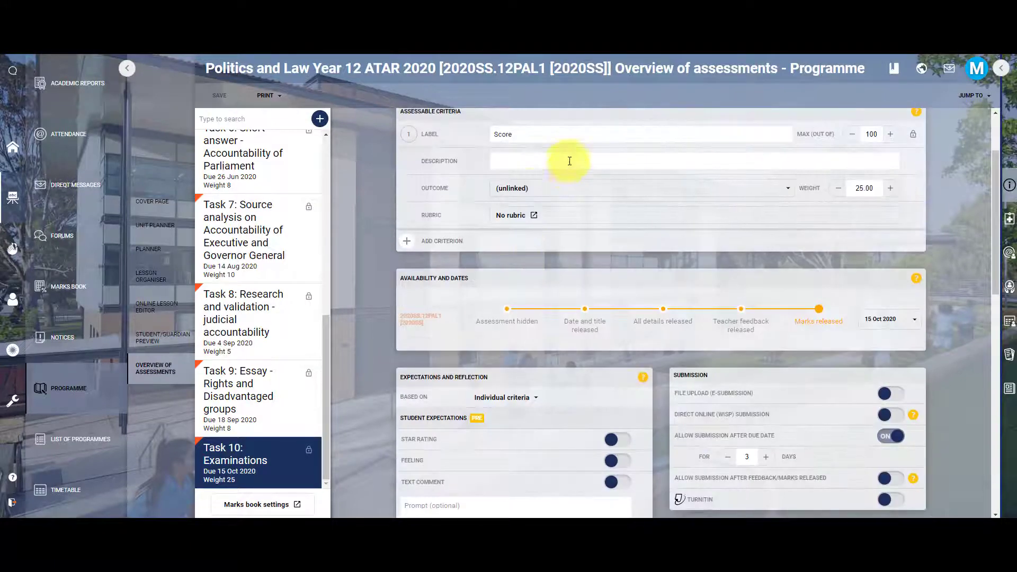
pyautogui.scroll(2, 535, 200)
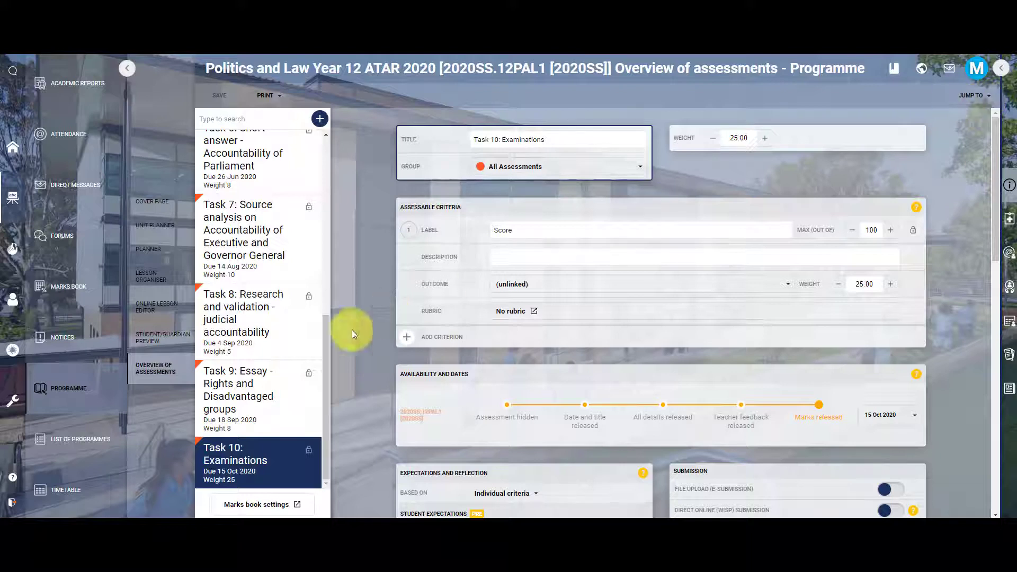
# Open Task 9: Essay - Rights and Disadvantaged groups and go to its Expectations and reflection section
pyautogui.click(244, 393)
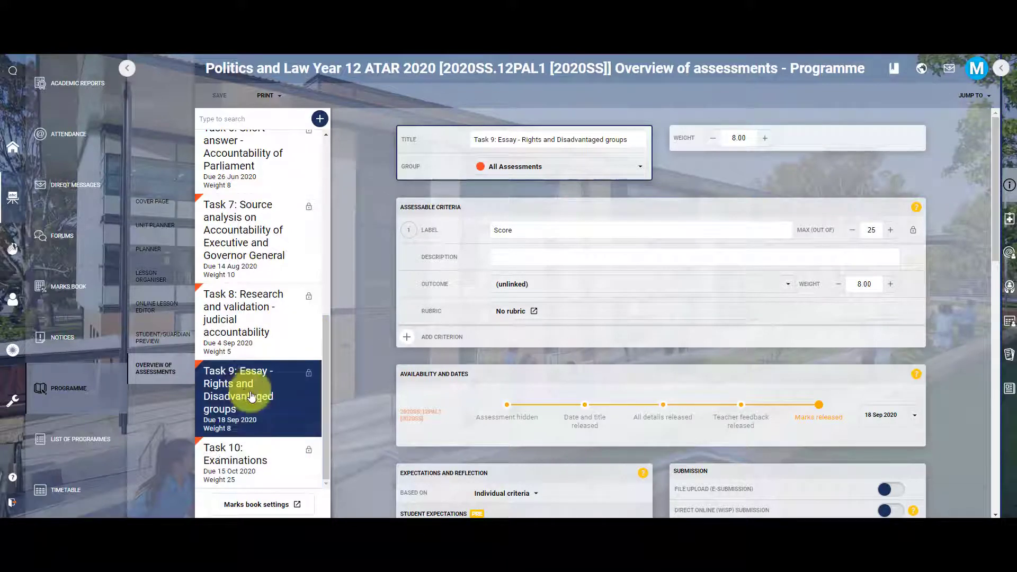
pyautogui.click(984, 99)
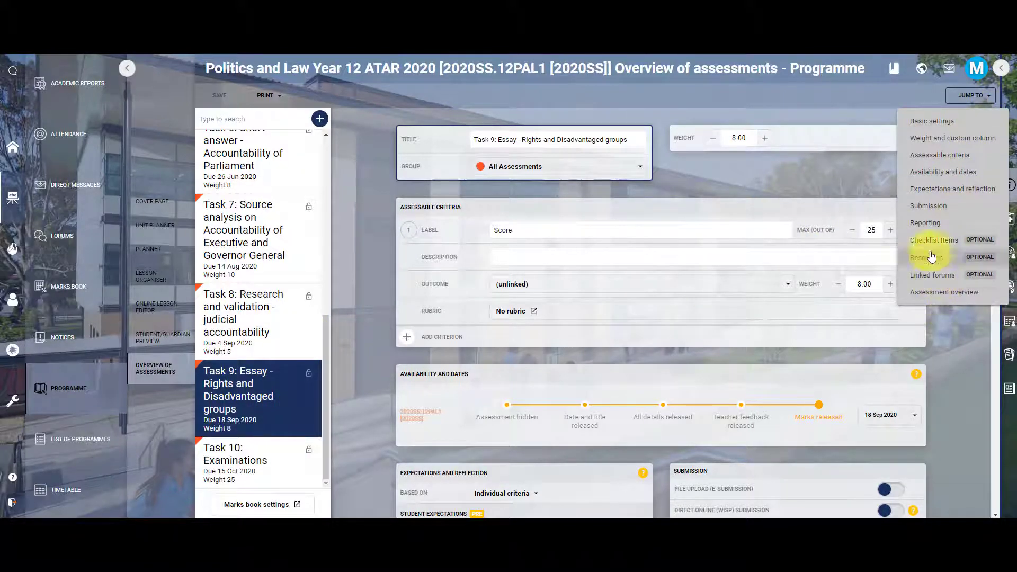
pyautogui.click(932, 189)
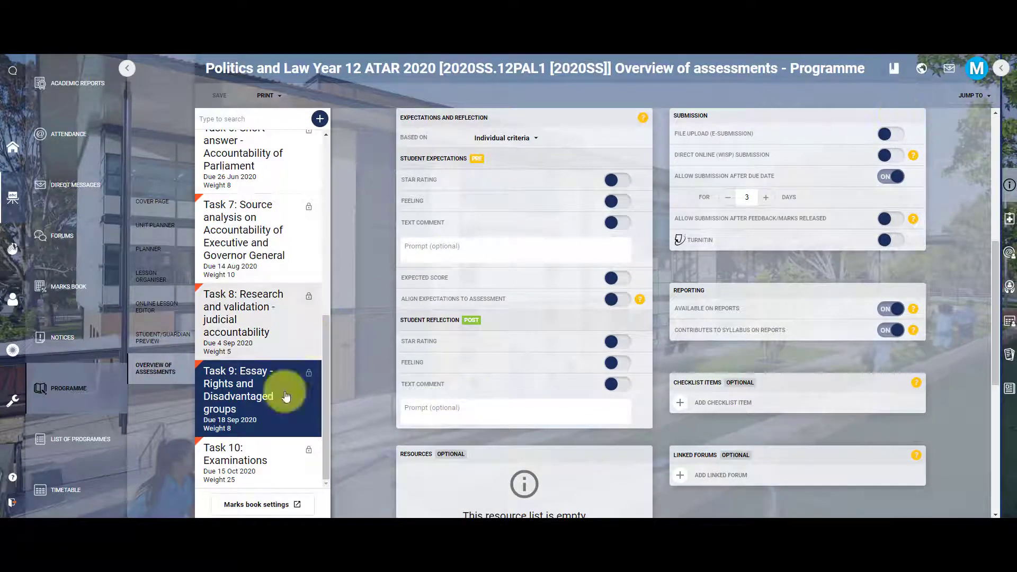
# Add a new assessment to the programme's overview of assessments and look through its default settings
pyautogui.click(320, 120)
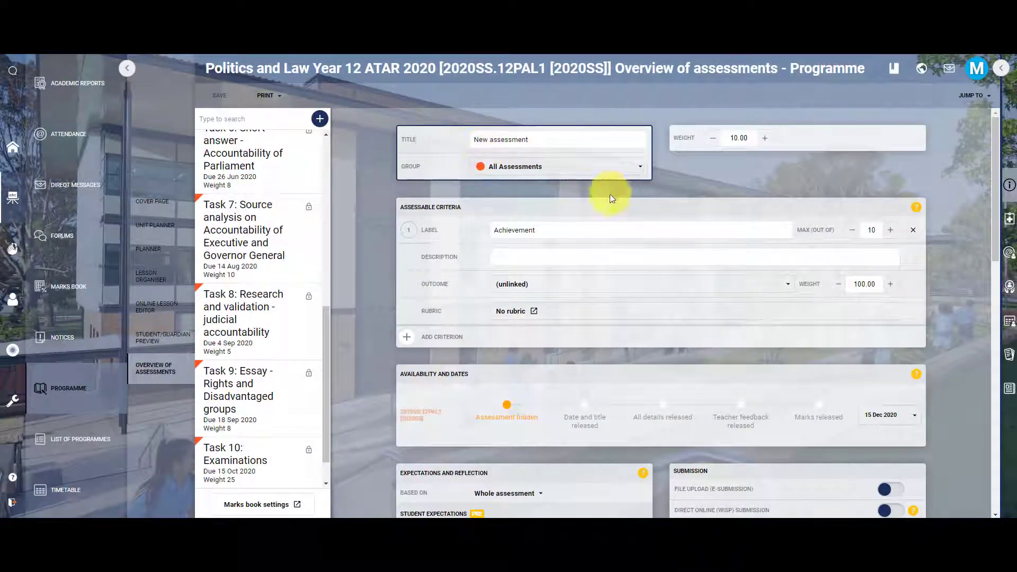
pyautogui.scroll(-8, 678, 246)
pyautogui.scroll(8, 678, 249)
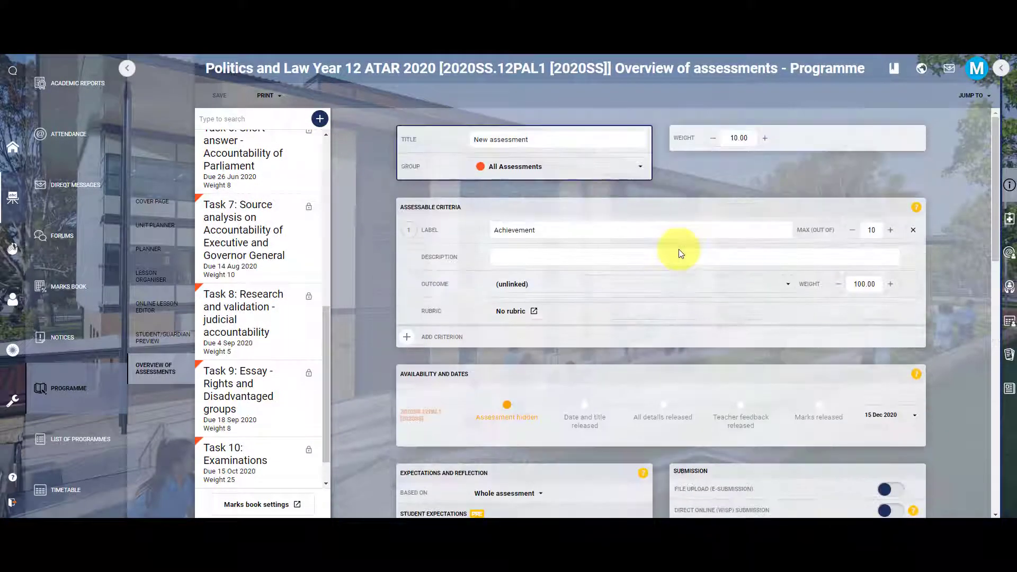
pyautogui.scroll(-1, 888, 332)
pyautogui.scroll(2, 879, 272)
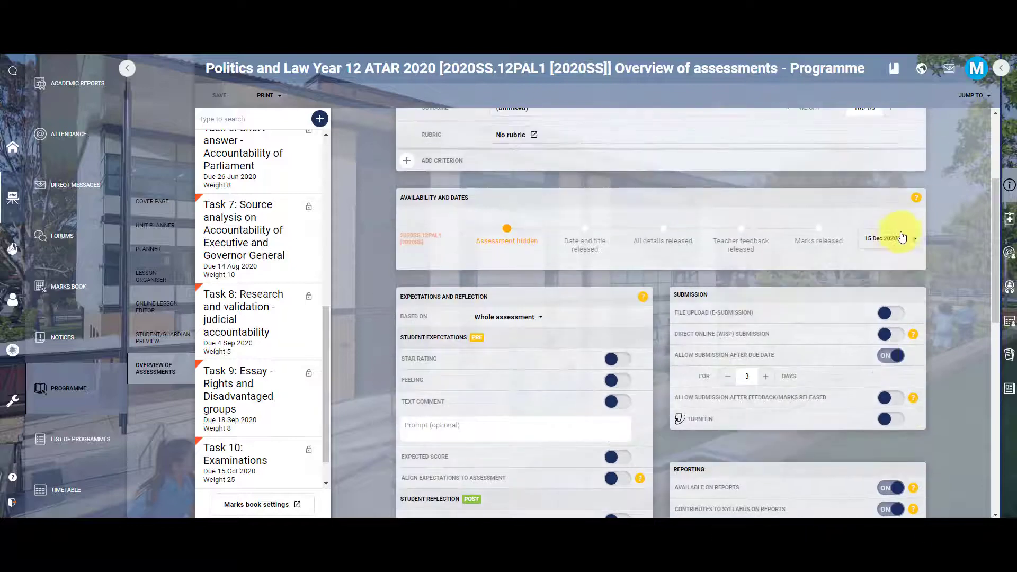
# Set the new assessment's date to 1 Dec 2020 and its availability to Date and title released
pyautogui.click(903, 240)
pyautogui.click(868, 308)
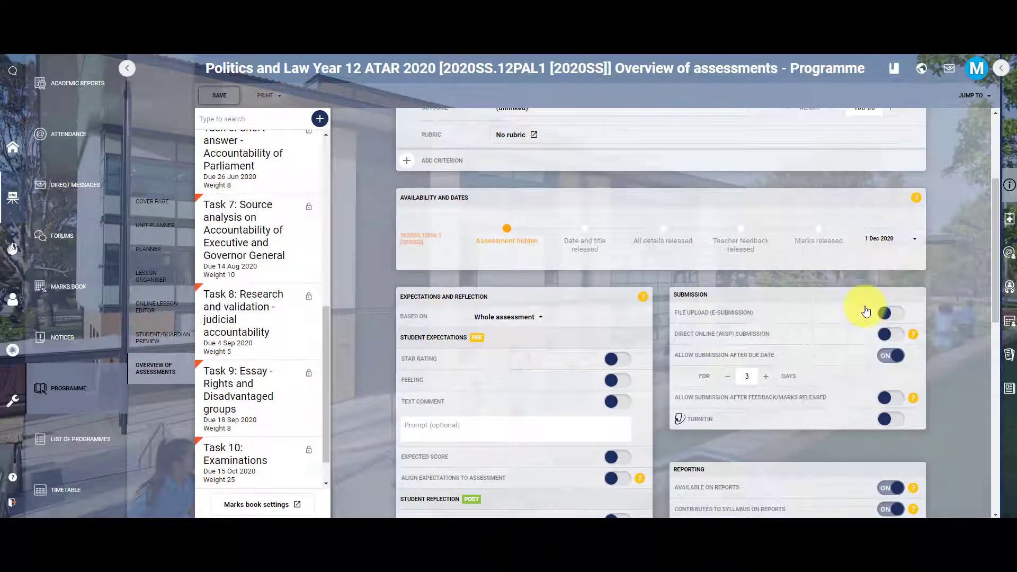
pyautogui.click(582, 230)
pyautogui.scroll(-6, 749, 336)
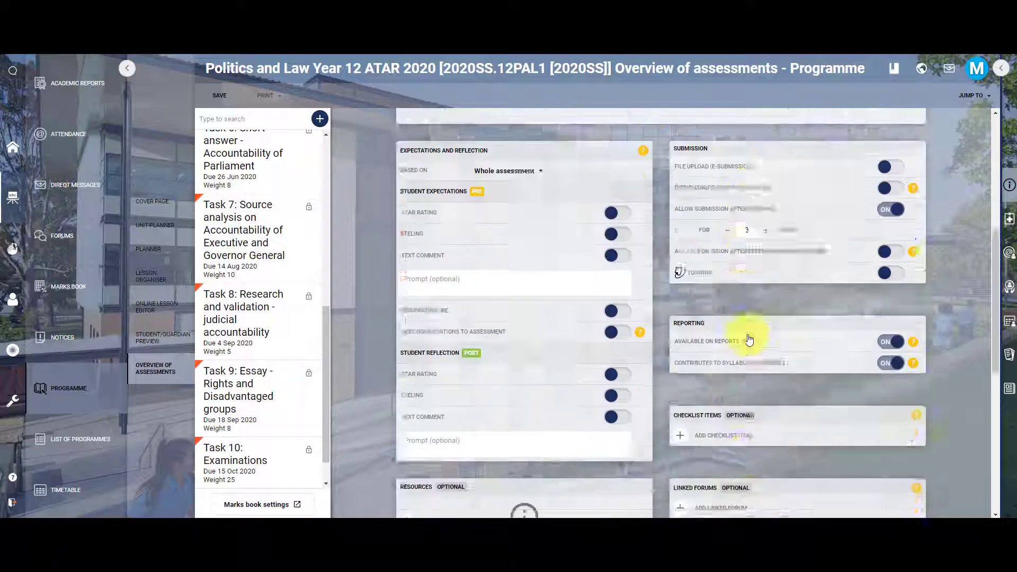
pyautogui.scroll(6, 693, 328)
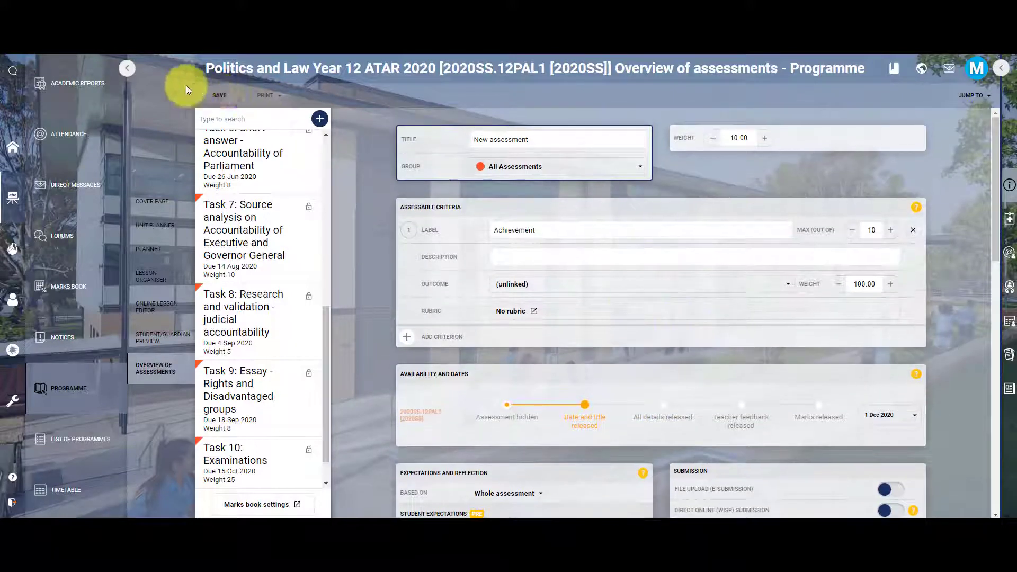